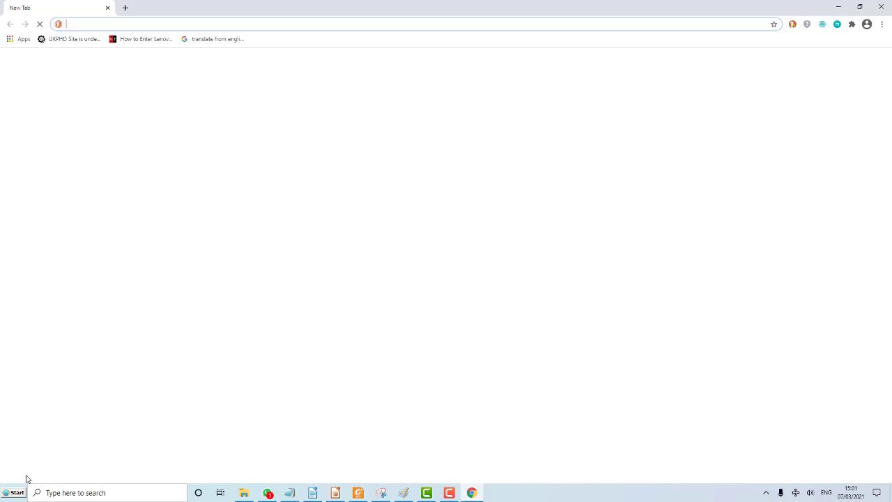
pyautogui.click(449, 492)
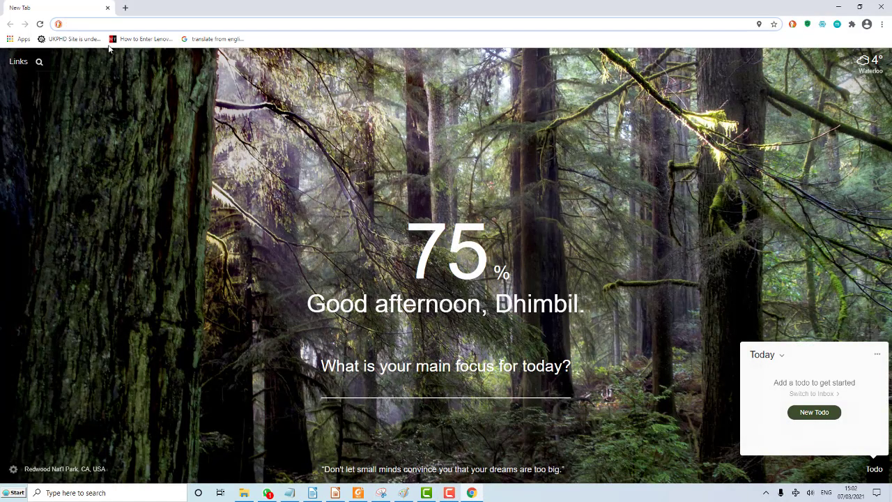
pyautogui.click(88, 25)
pyautogui.write('www.')
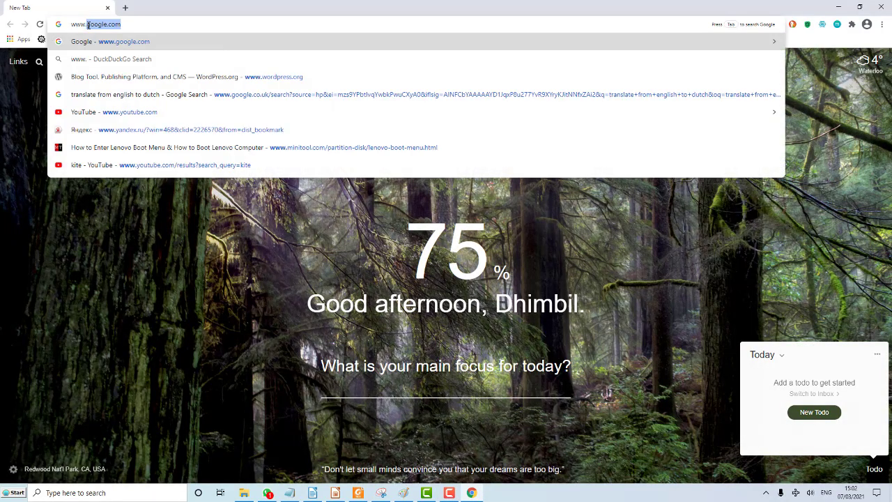
pyautogui.write('wam')
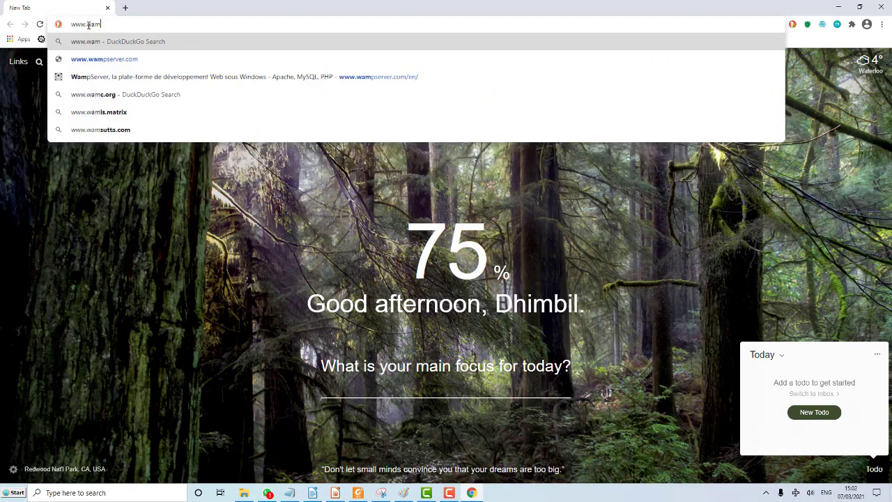
pyautogui.write('psrever')
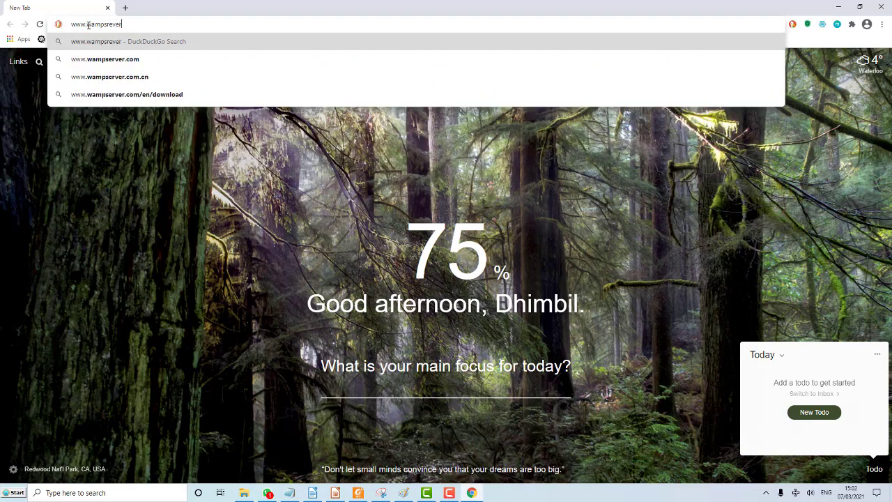
pyautogui.write('.co')
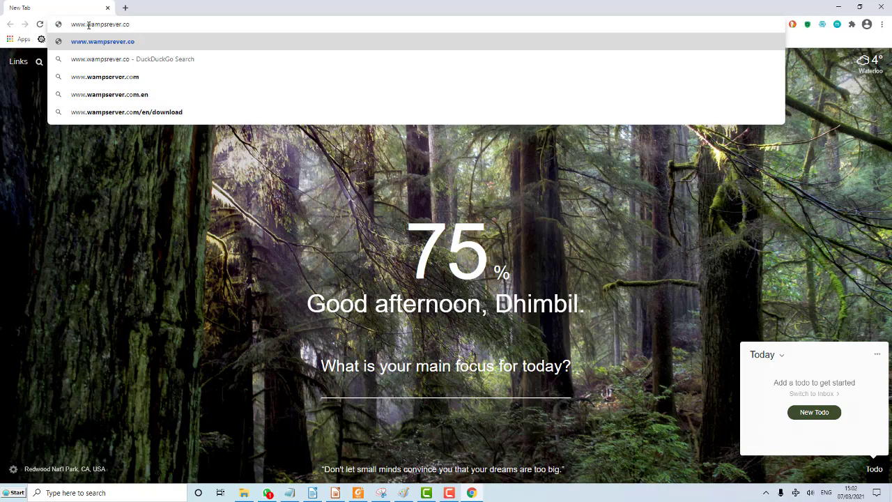
pyautogui.write('m/en')
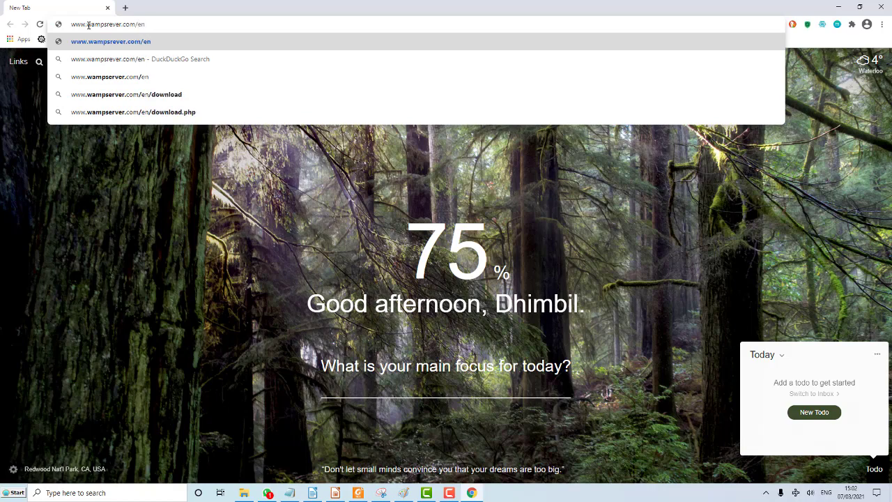
pyautogui.press('Return')
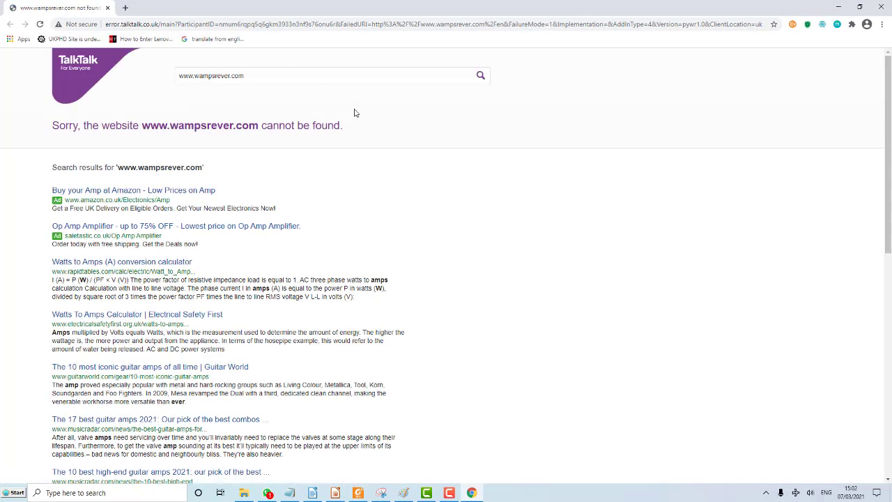
pyautogui.click(265, 24)
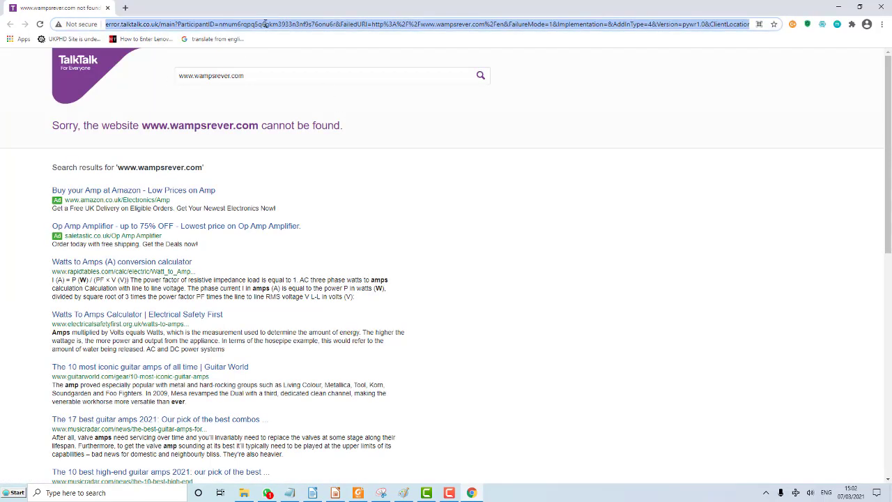
pyautogui.write('www.wa')
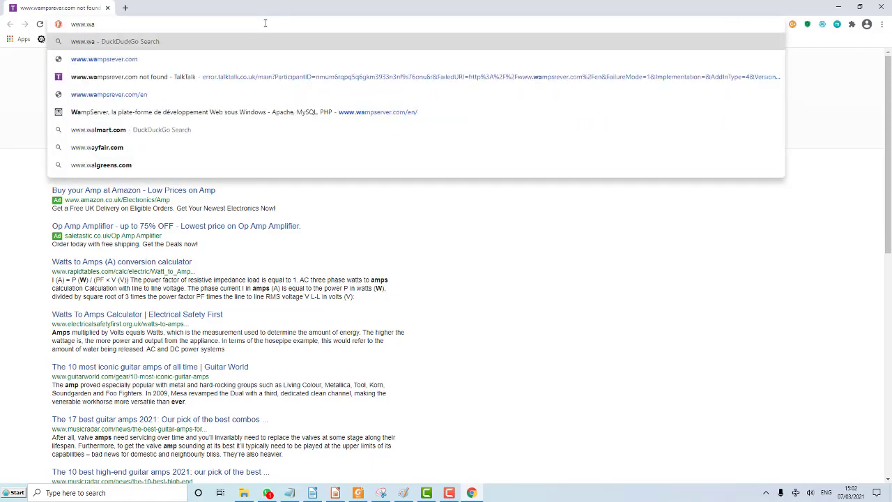
pyautogui.write('mps')
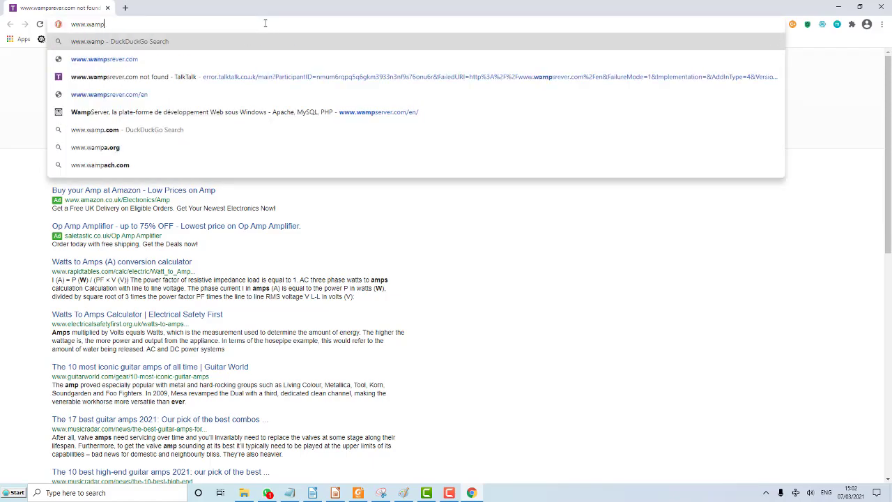
pyautogui.write('erver')
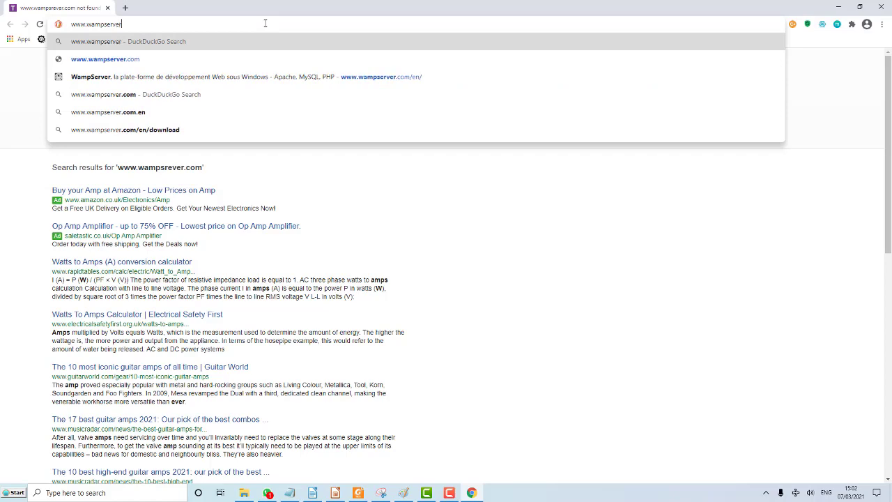
pyautogui.write('.com')
pyautogui.press('Return')
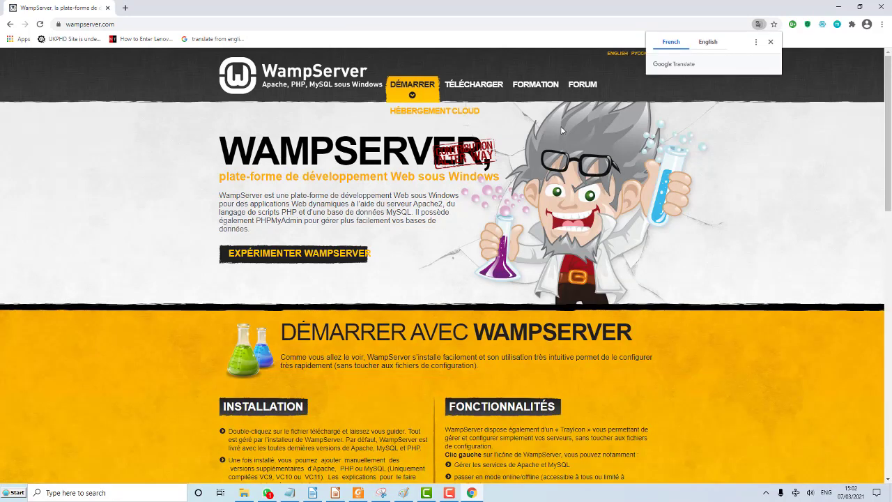
# Switch the WampServer site to its English version at wampserver.com/en/ and open a blank new tab.
pyautogui.click(708, 44)
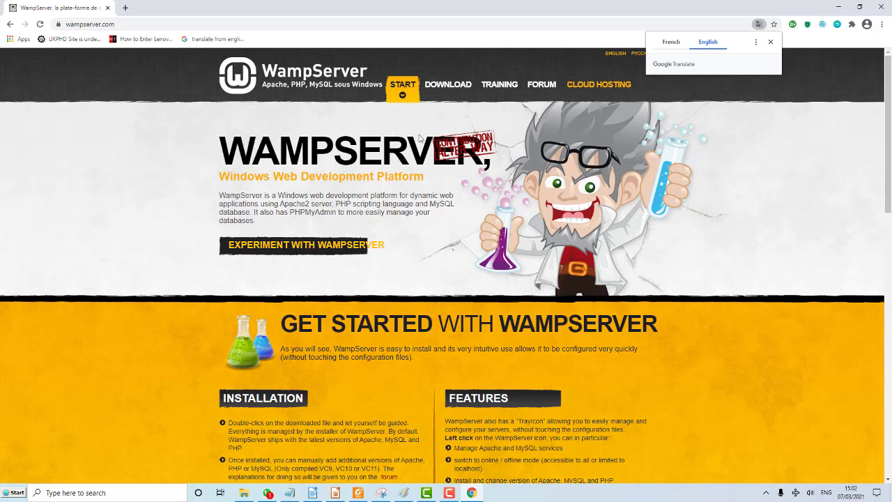
pyautogui.click(130, 26)
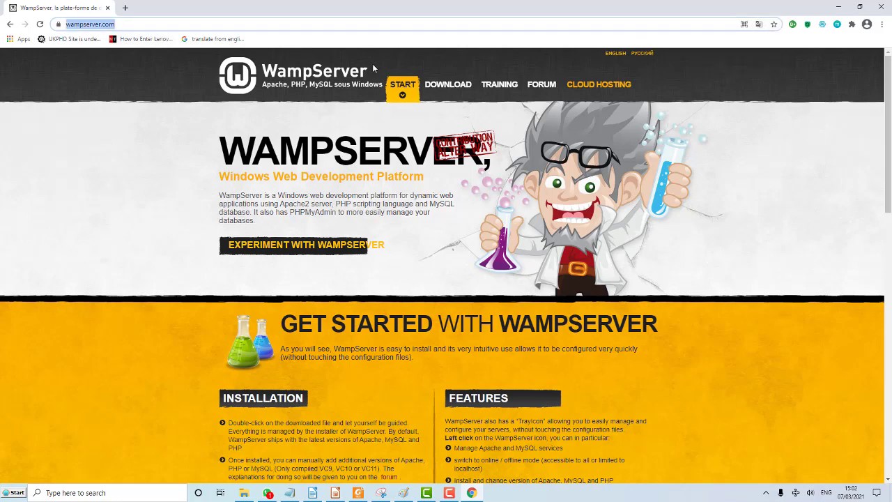
pyautogui.click(616, 54)
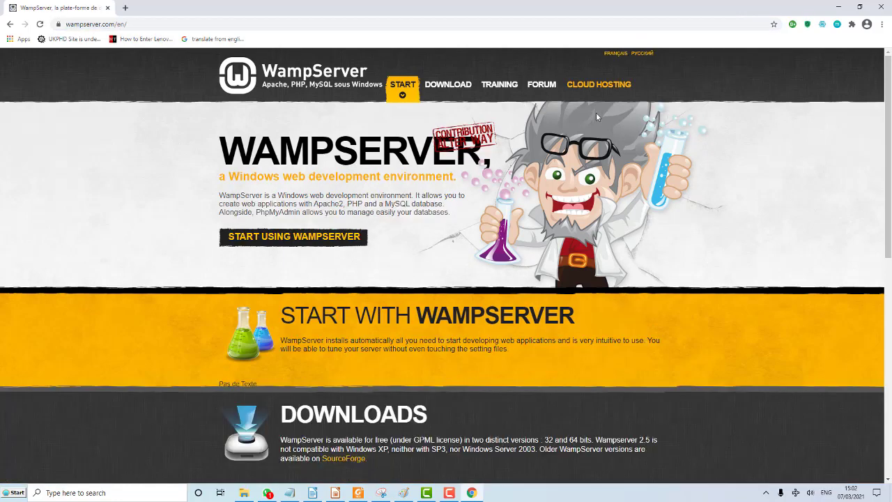
pyautogui.scroll(-1, 535, 207)
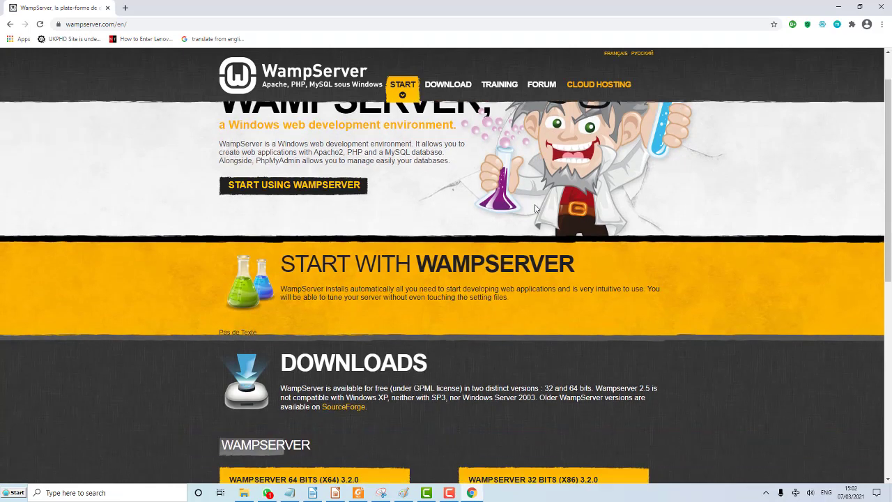
pyautogui.scroll(-1, 535, 208)
pyautogui.click(126, 8)
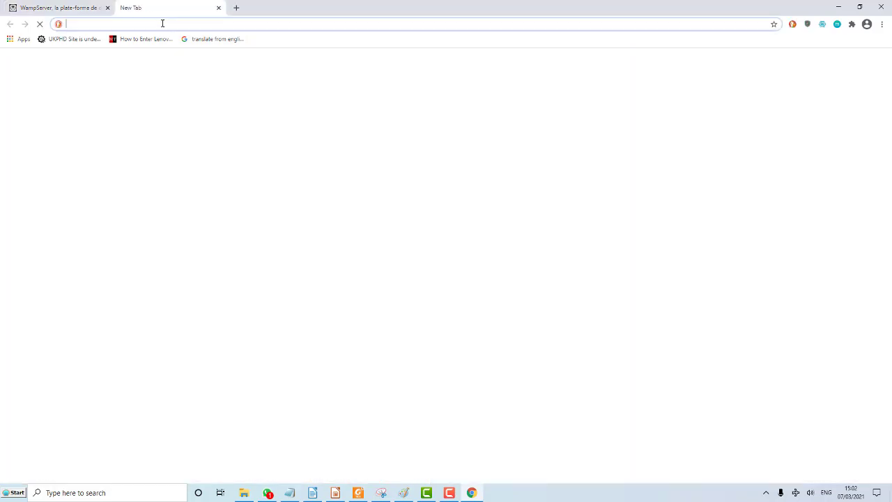
pyautogui.write('www.')
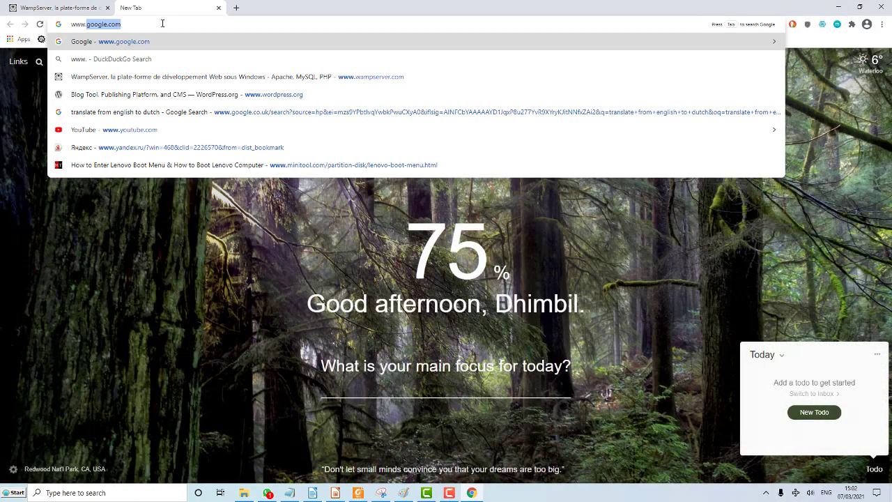
pyautogui.write('wpr')
pyautogui.press('BackSpace')
pyautogui.press('BackSpace')
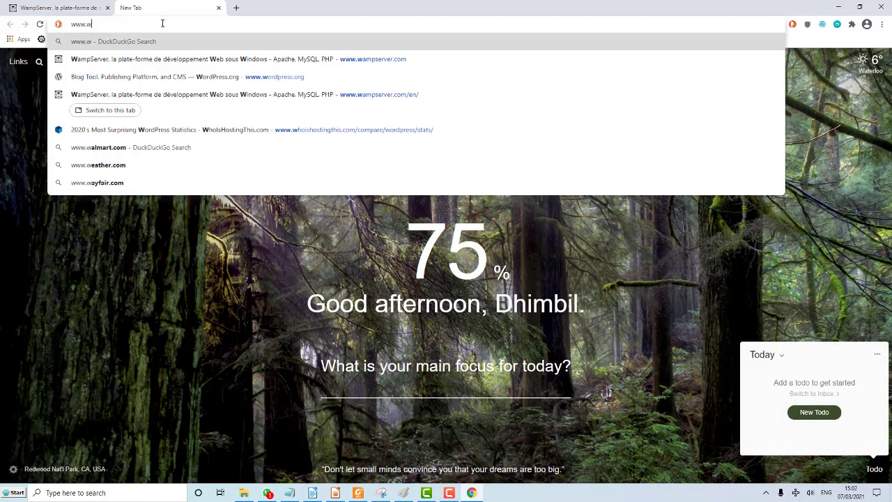
pyautogui.write('ordpress')
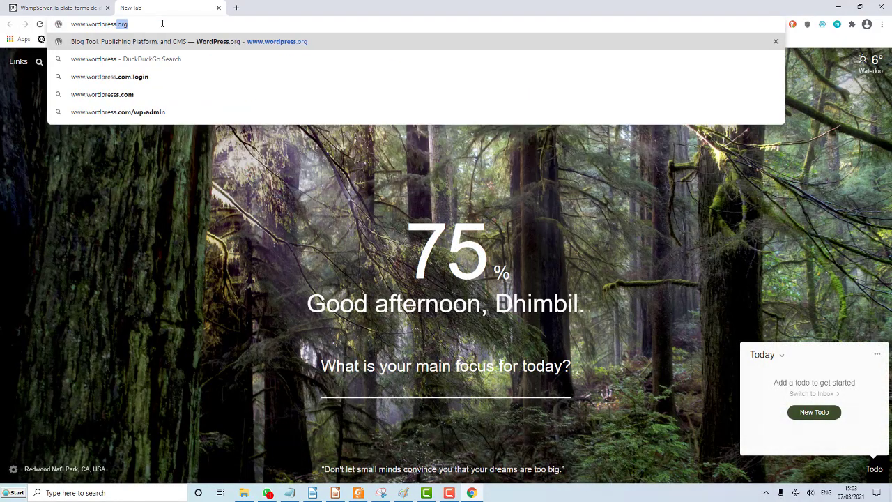
pyautogui.press('Return')
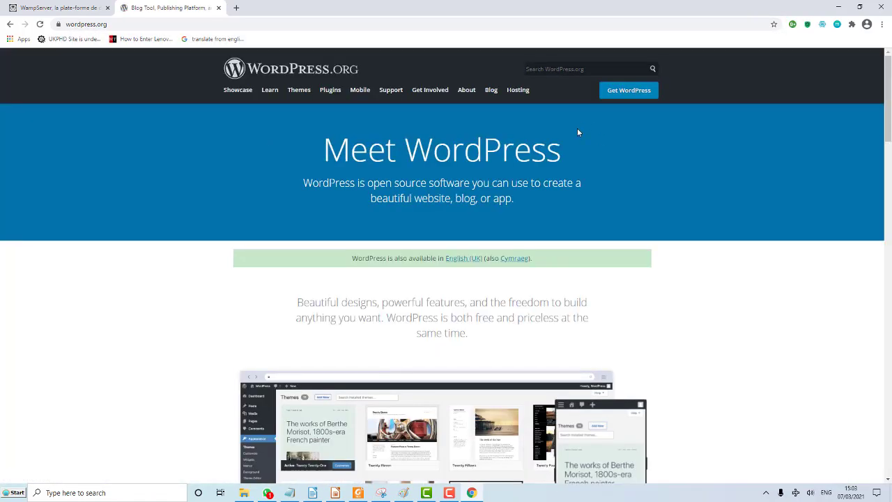
pyautogui.scroll(-1, 567, 157)
pyautogui.scroll(1, 567, 157)
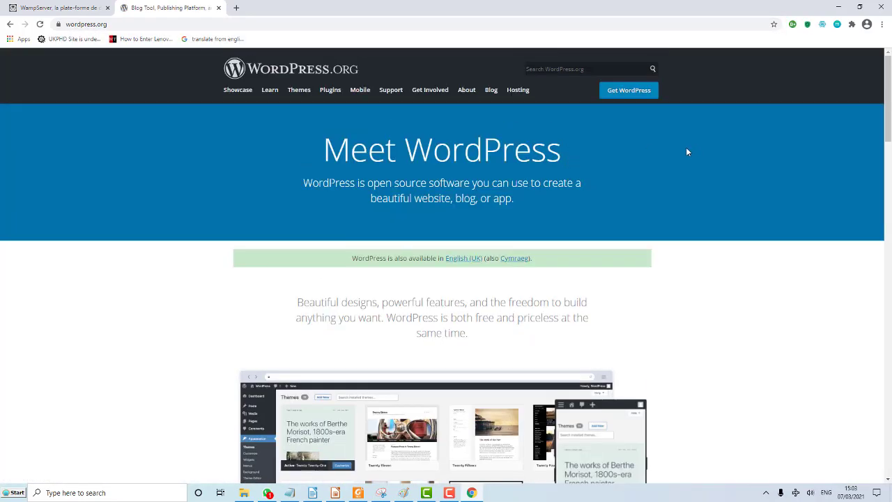
# Download the WordPress 5.6.2 zip, then return to the WampServer tab.
pyautogui.click(632, 92)
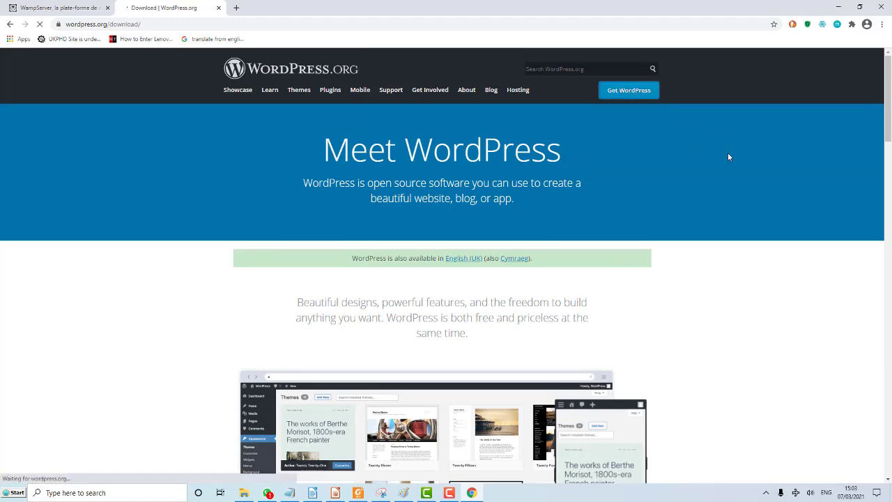
pyautogui.scroll(-3, 582, 209)
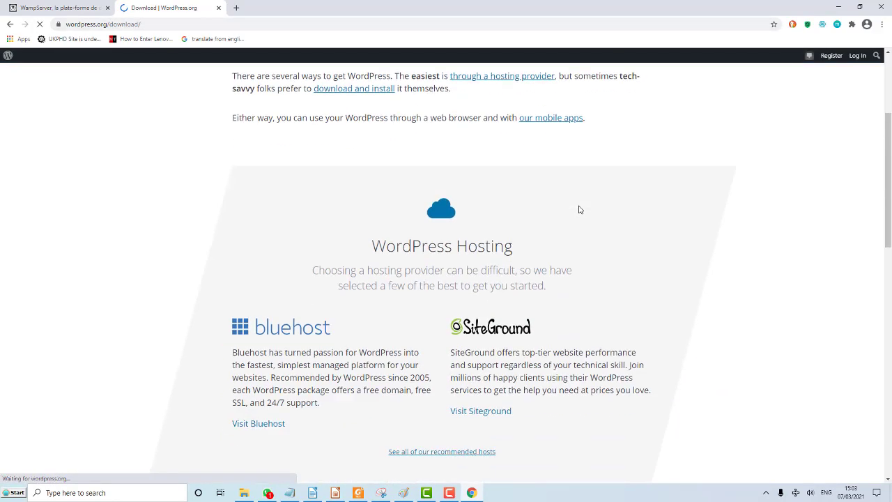
pyautogui.scroll(-5, 579, 210)
pyautogui.click(440, 276)
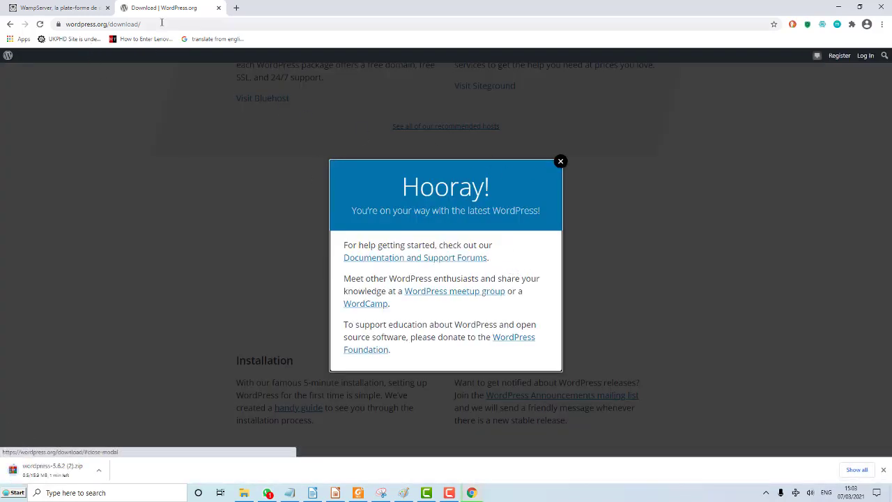
pyautogui.click(60, 99)
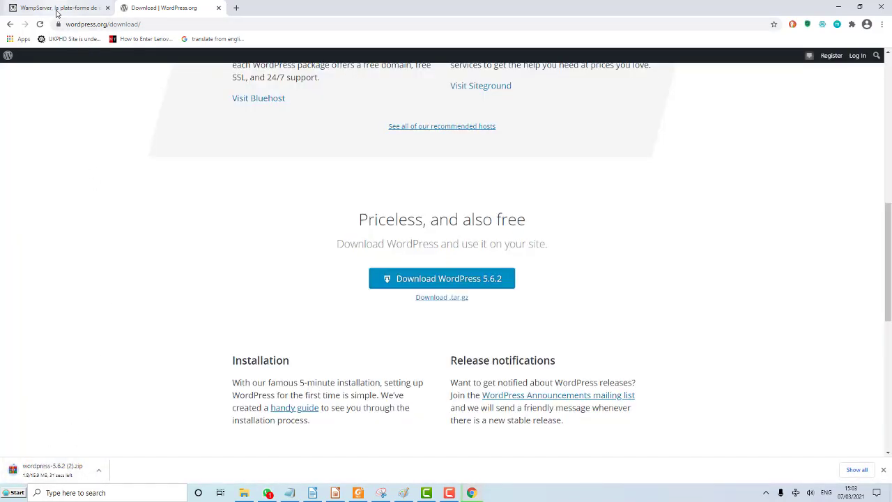
pyautogui.click(57, 12)
pyautogui.scroll(-1, 419, 327)
# Open the Windows Start menu over the WampServer downloads section.
pyautogui.scroll(2, 418, 327)
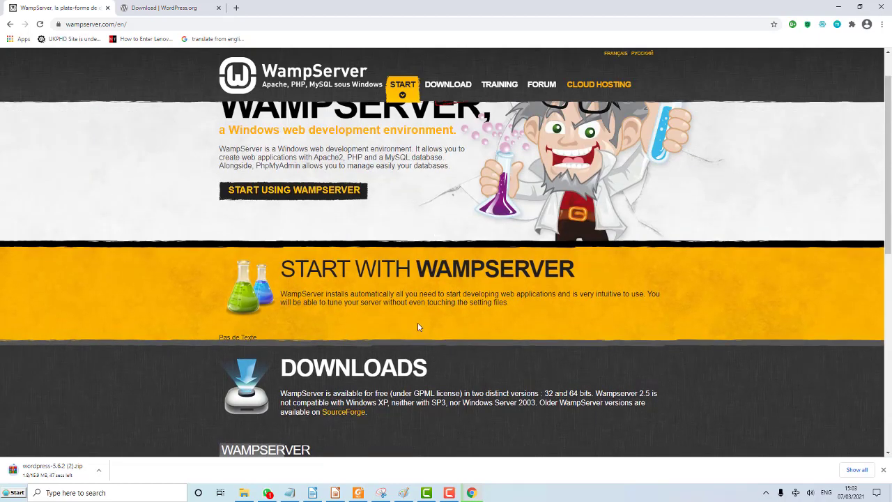
pyautogui.scroll(-4, 429, 317)
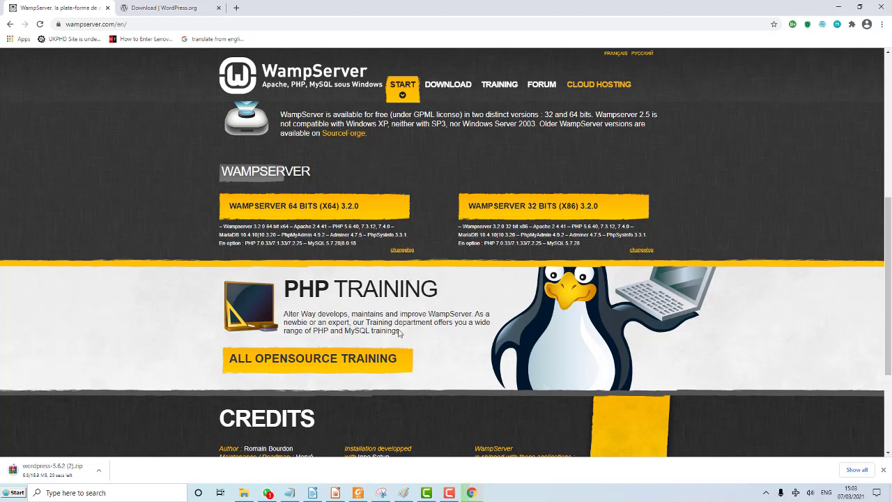
pyautogui.click(13, 495)
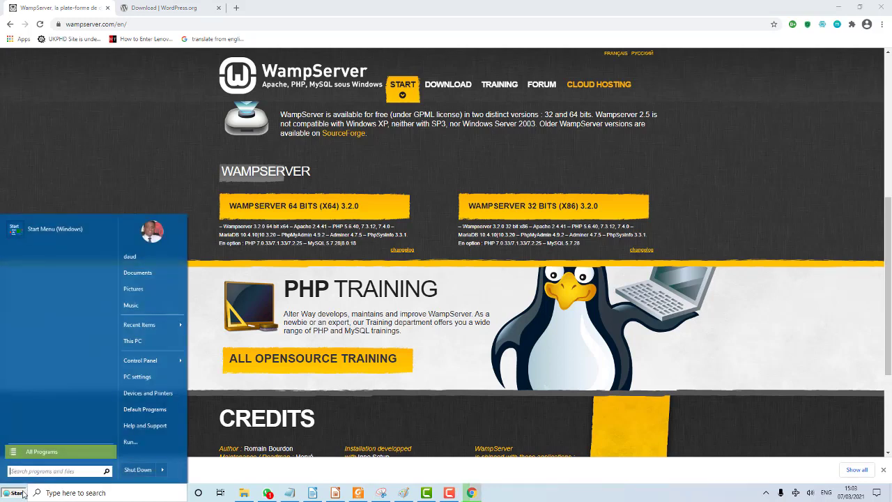
# Check This PC's properties to confirm Windows 10 Home and a 64-bit system, then close Settings.
pyautogui.rightClick(131, 346)
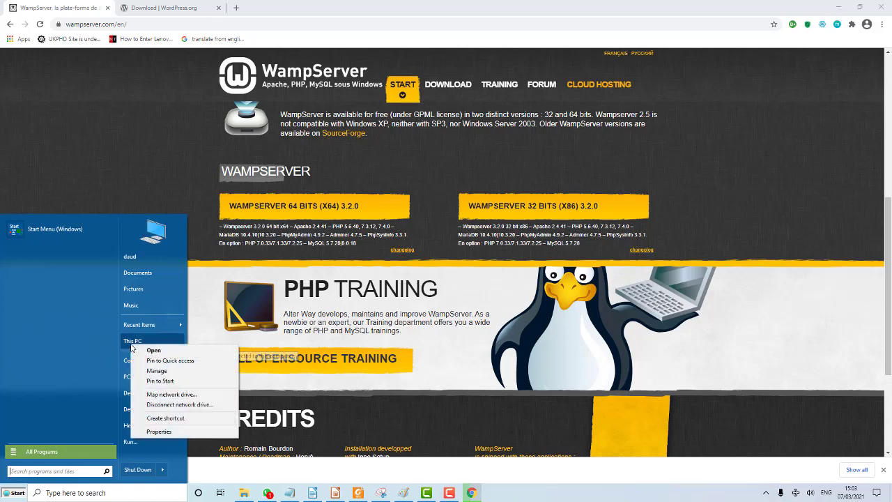
pyautogui.click(143, 430)
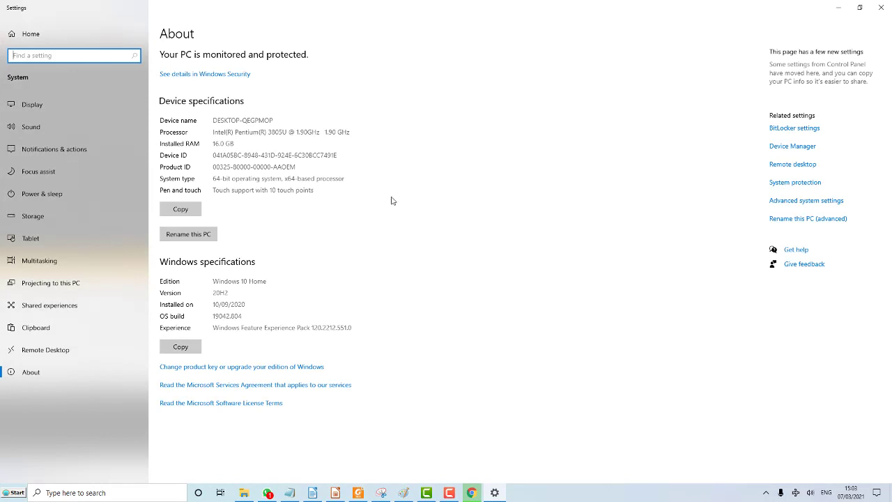
pyautogui.moveTo(214, 281); pyautogui.dragTo(268, 281)
pyautogui.moveTo(214, 178); pyautogui.dragTo(355, 178)
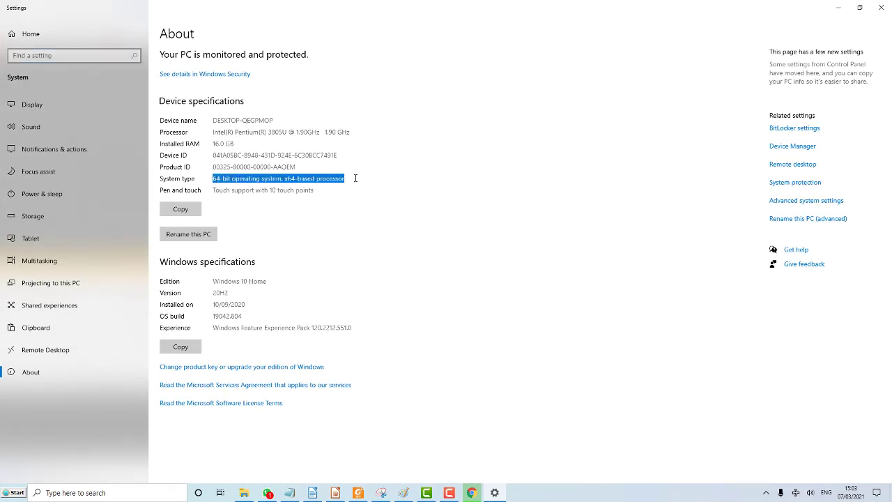
pyautogui.click(881, 7)
pyautogui.scroll(3, 466, 196)
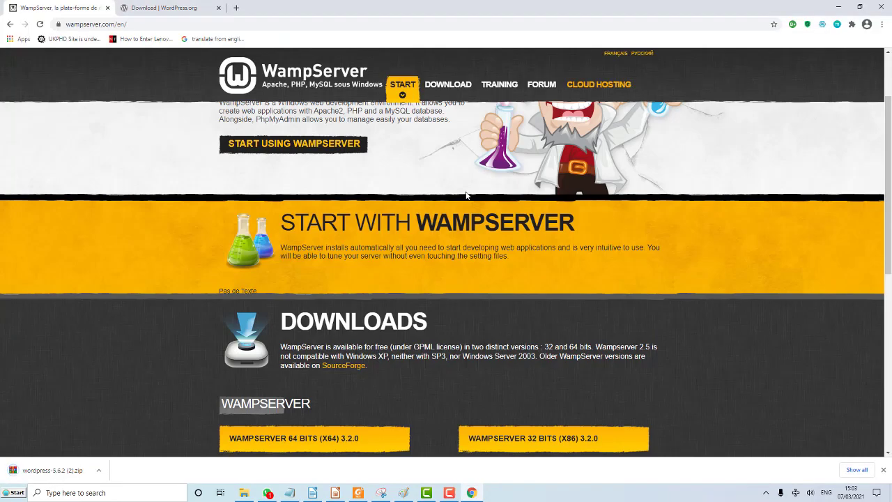
# Jump to the WampServer DOWNLOADS section, then bring the Impress presentation's slide 5 forward.
pyautogui.click(451, 87)
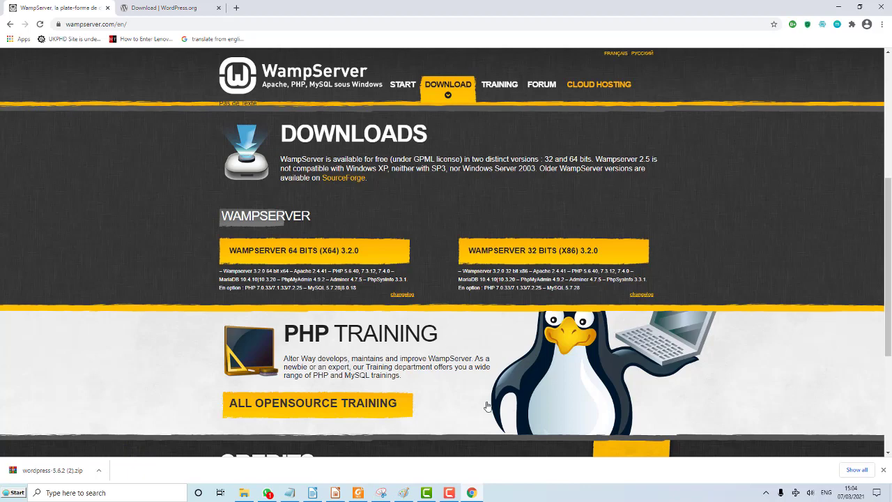
pyautogui.click(453, 493)
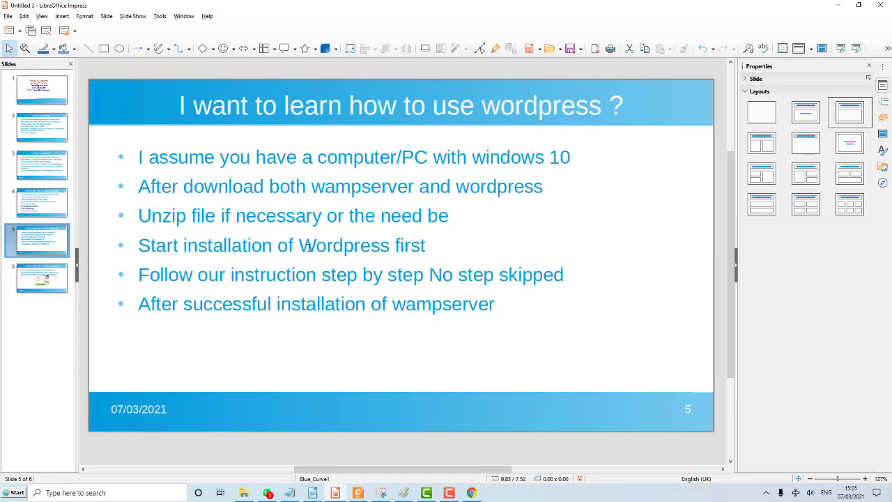
# Minimize Impress and Chrome, and move the WampServer installer icon higher on the desktop.
pyautogui.click(833, 9)
pyautogui.click(838, 7)
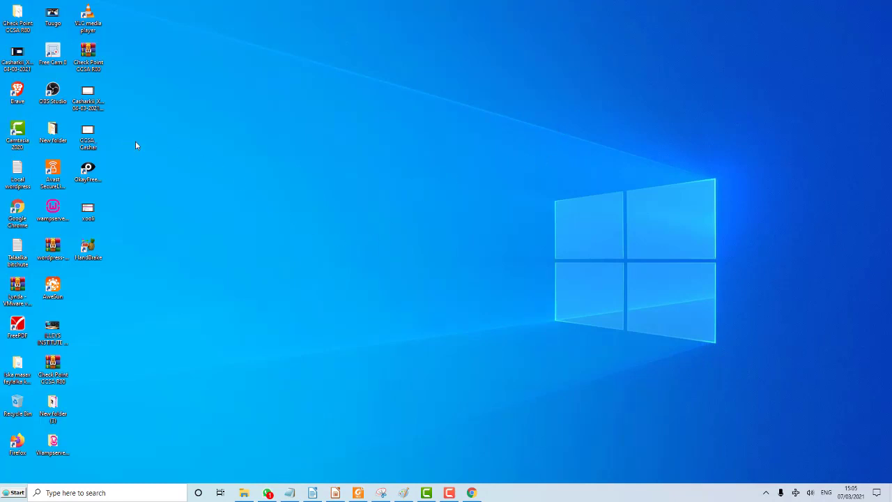
pyautogui.moveTo(53, 208); pyautogui.dragTo(203, 156)
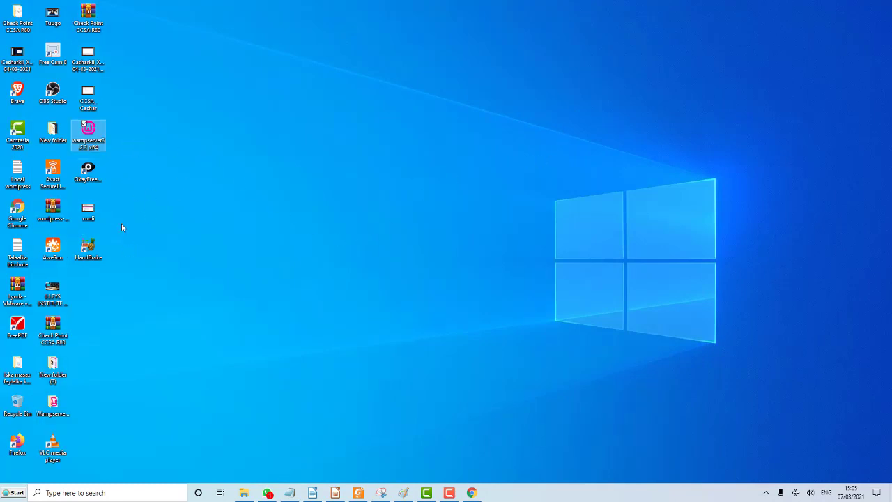
# Launch the WampServer installer and keep English as the setup language.
pyautogui.doubleClick(97, 139)
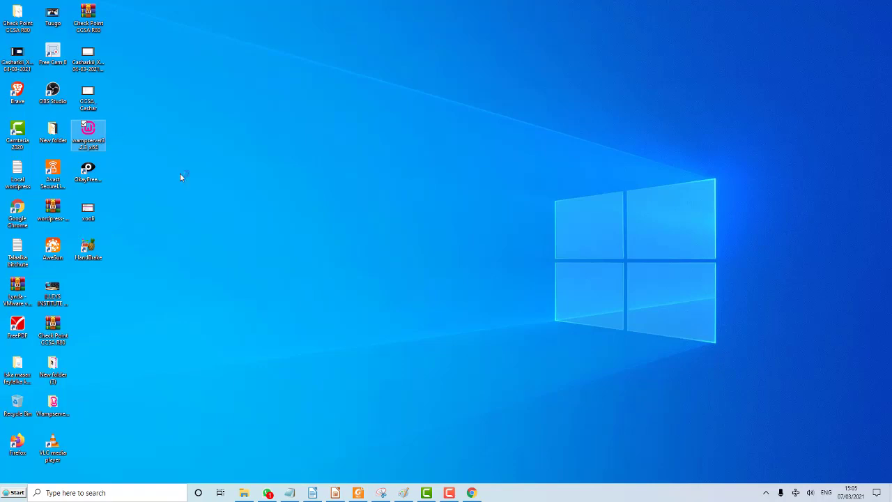
pyautogui.click(451, 494)
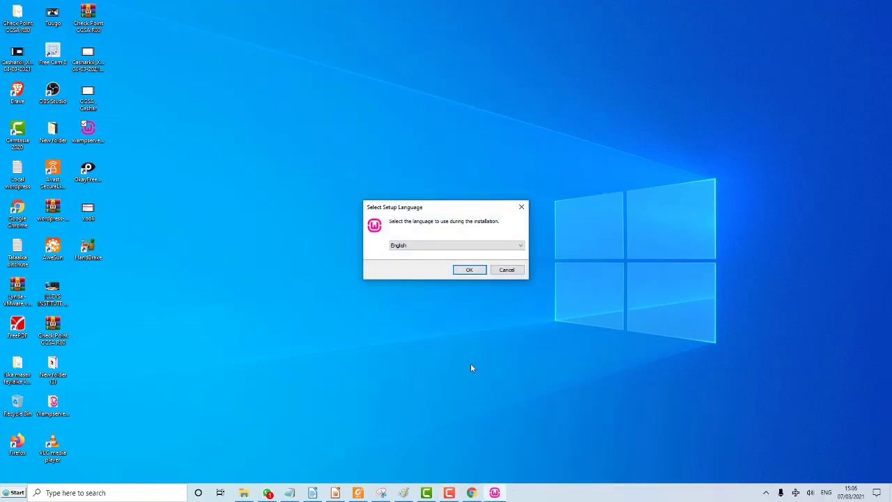
pyautogui.click(461, 248)
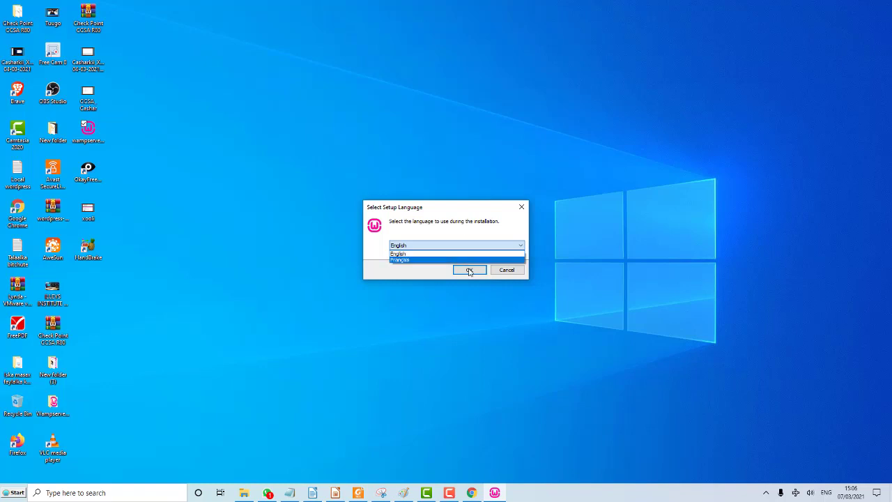
pyautogui.click(468, 271)
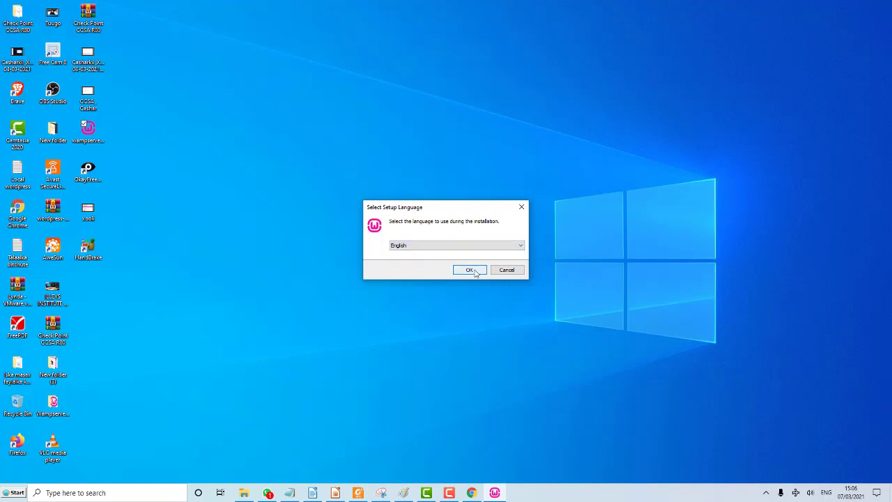
pyautogui.click(468, 271)
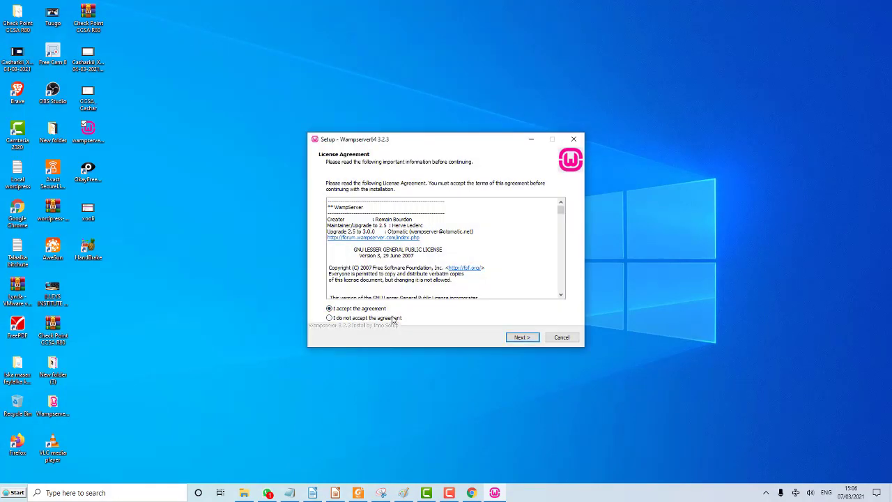
# Accept the licence and remove the c: drive from the destination path.
pyautogui.click(520, 339)
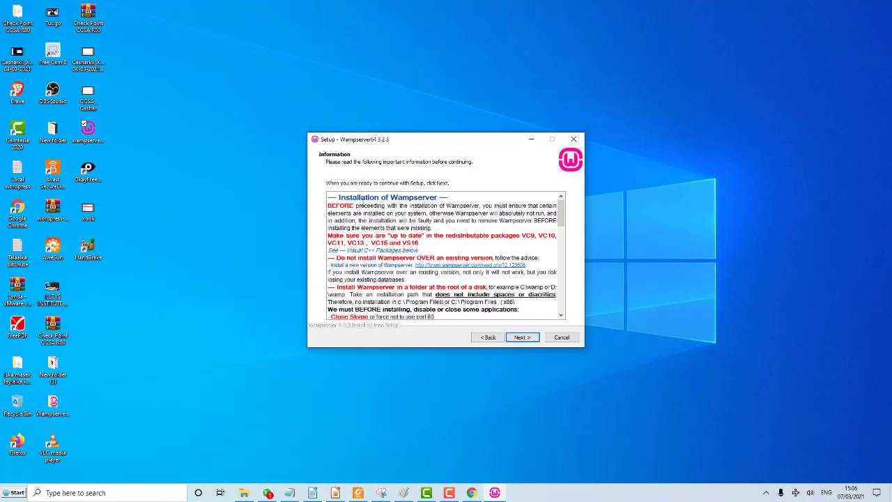
pyautogui.click(522, 338)
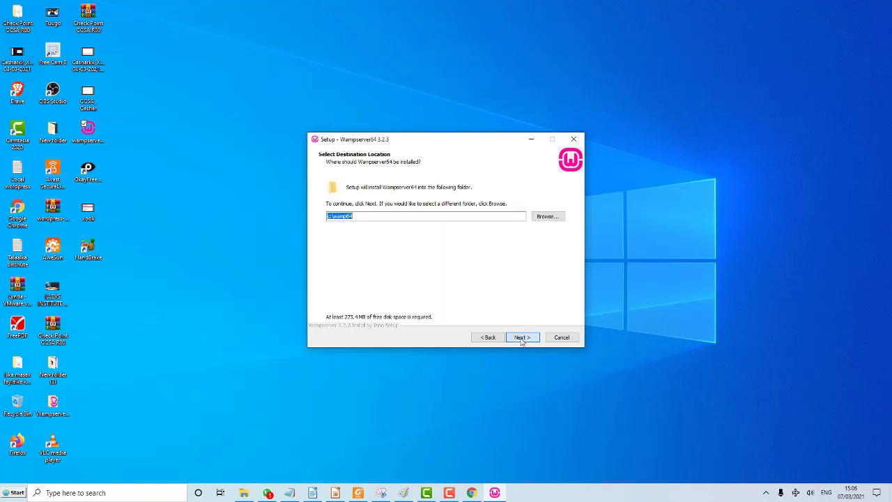
pyautogui.click(365, 216)
pyautogui.click(334, 217)
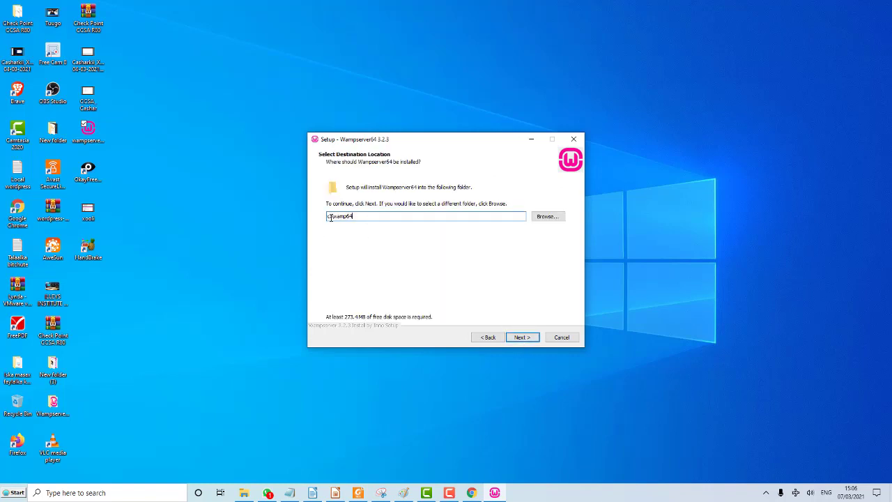
pyautogui.press('BackSpace')
pyautogui.press('BackSpace')
# Install to E:\wamp64 with PHP 7.2.33, MariaDB 10.5.4 and MySQL 8.0.21 components.
pyautogui.write('E:')
pyautogui.click(530, 339)
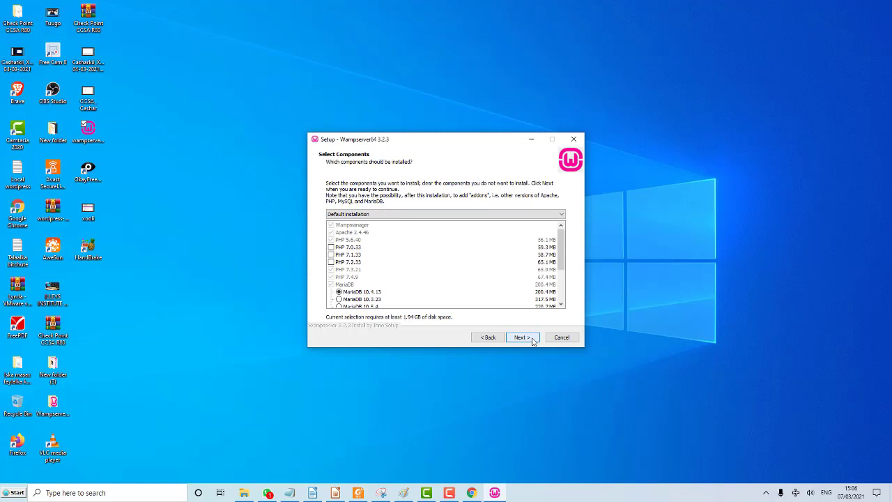
pyautogui.click(332, 263)
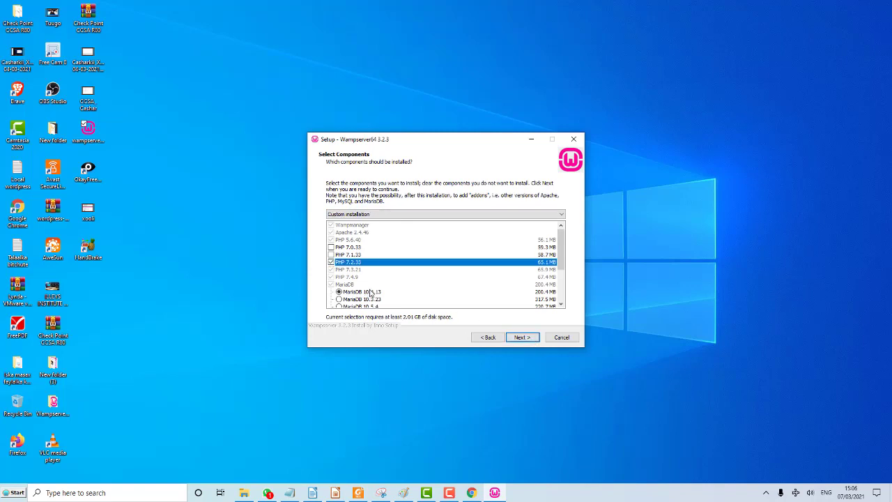
pyautogui.scroll(-2, 372, 294)
pyautogui.scroll(-2, 372, 293)
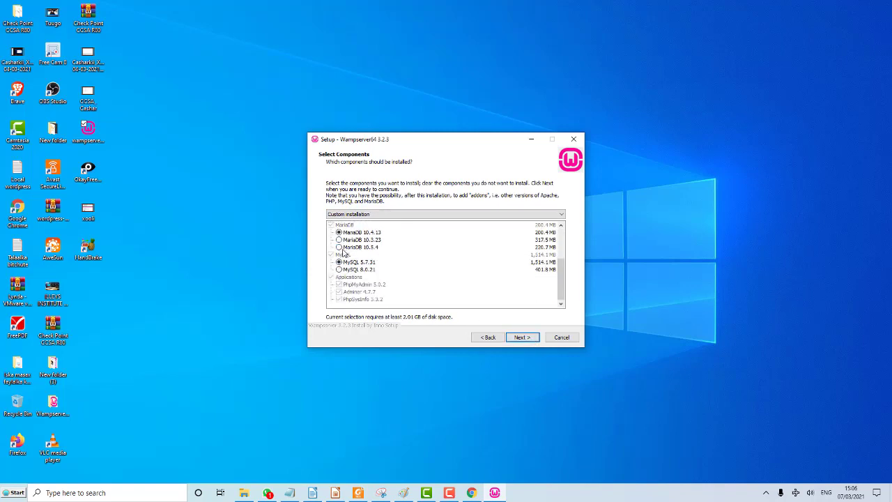
pyautogui.click(339, 249)
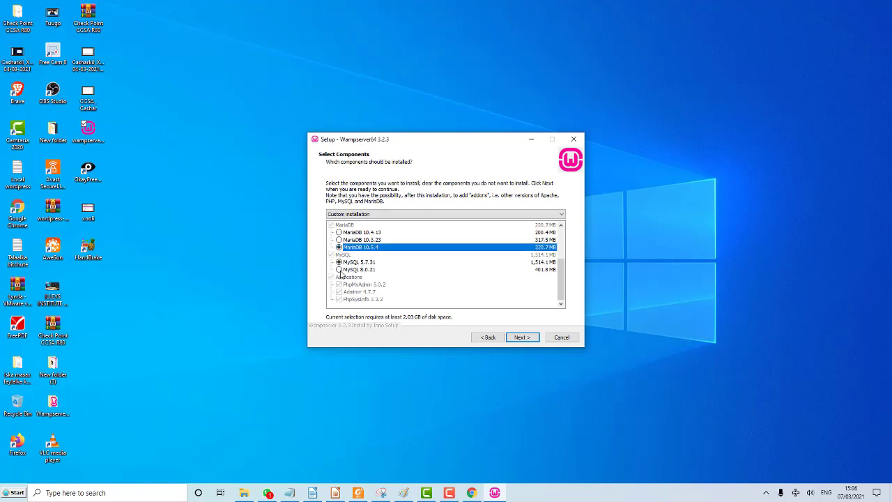
pyautogui.click(339, 269)
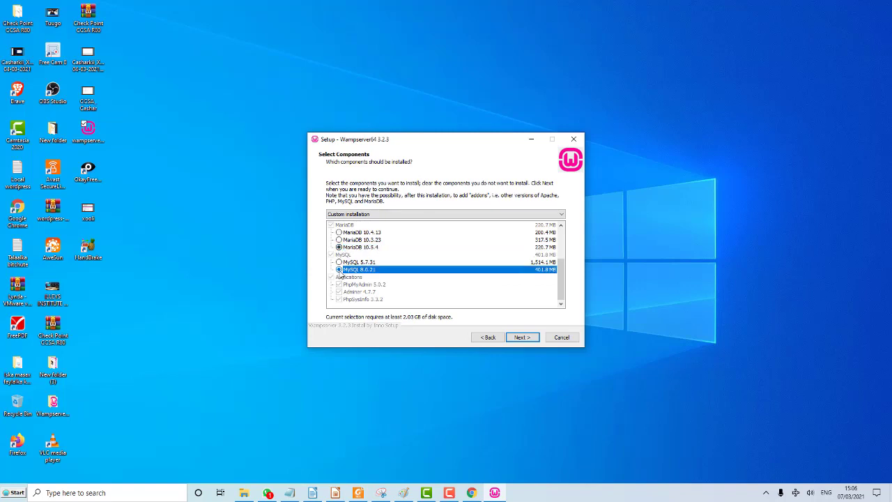
pyautogui.click(522, 338)
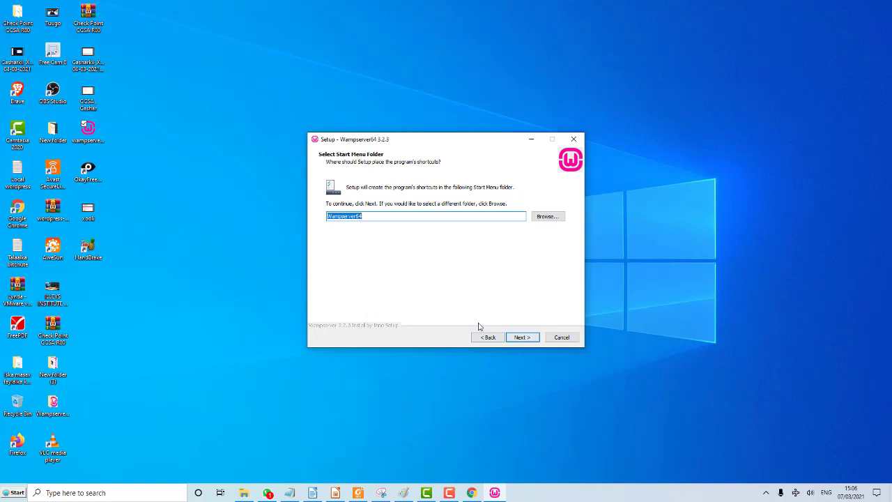
pyautogui.click(523, 340)
# Start the installation, decline Internet Explorer as browser and keep notepad as text editor.
pyautogui.click(522, 340)
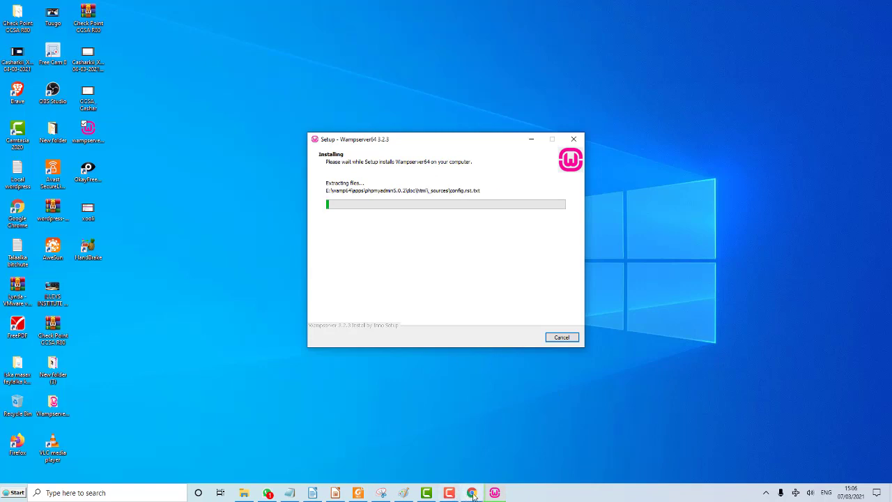
pyautogui.moveTo(472, 495)
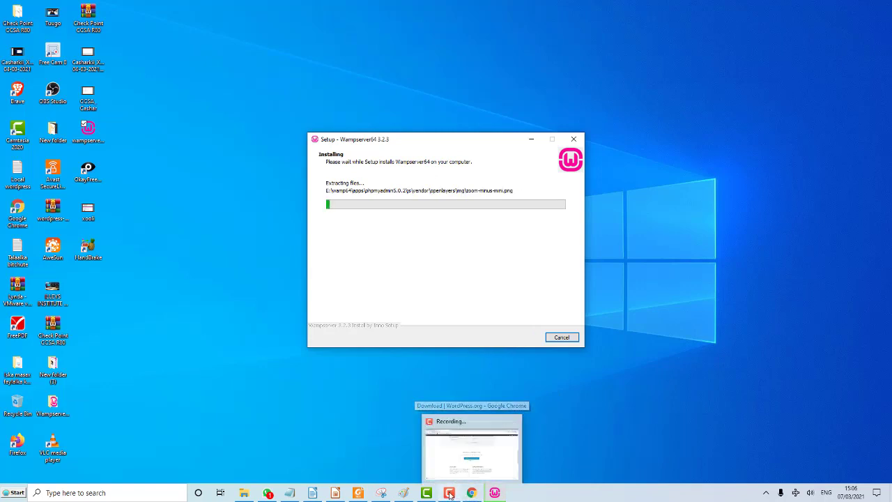
pyautogui.click(448, 453)
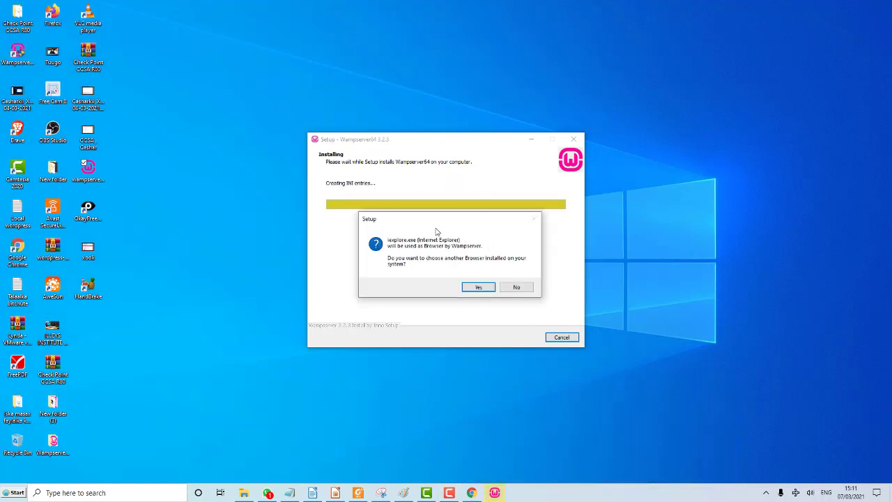
pyautogui.click(516, 288)
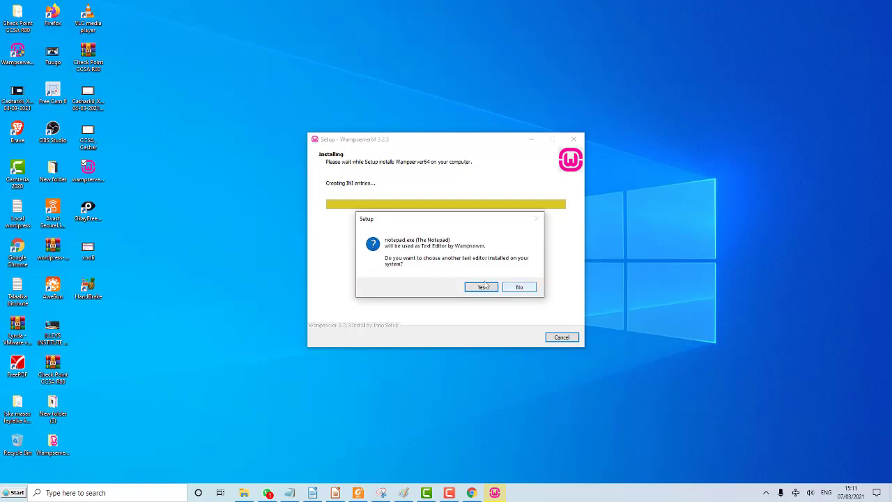
pyautogui.click(479, 287)
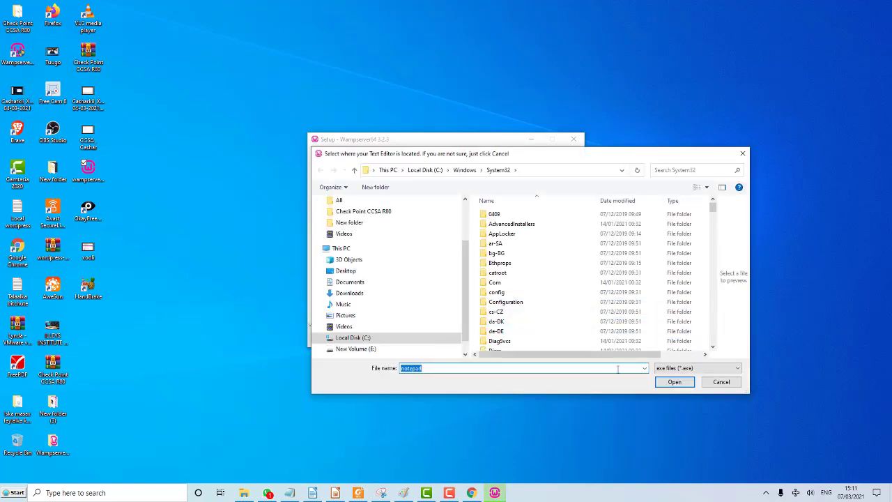
pyautogui.click(673, 383)
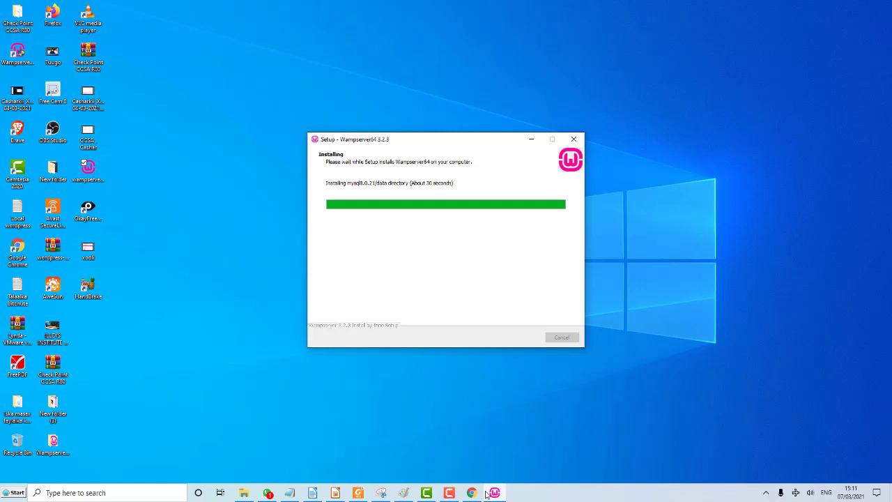
# Wait for installation to finish on the Information page about instructions_for_use.pdf and mariadb_mysql.txt.
pyautogui.moveTo(472, 492)
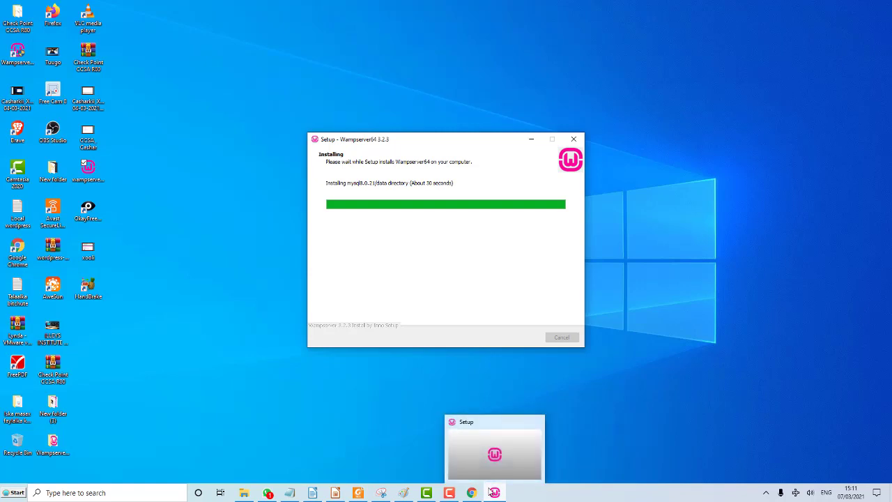
pyautogui.click(498, 422)
pyautogui.click(497, 423)
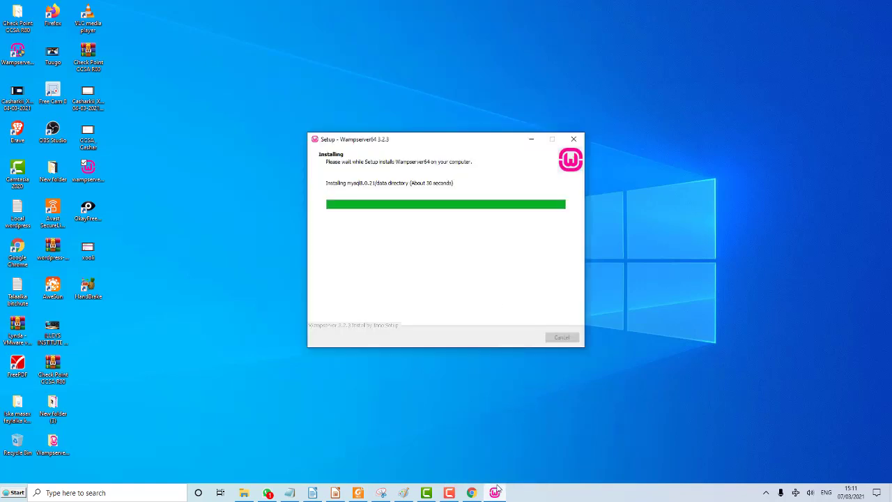
pyautogui.moveTo(497, 490)
pyautogui.click(450, 494)
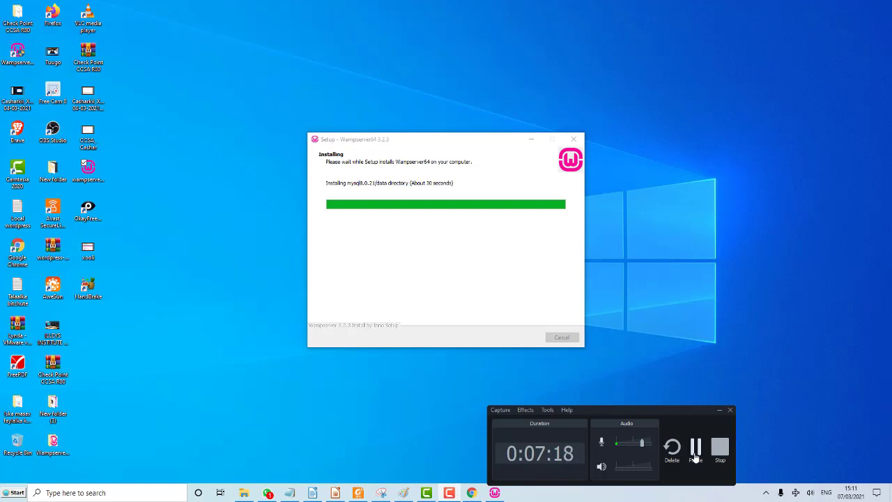
pyautogui.click(695, 451)
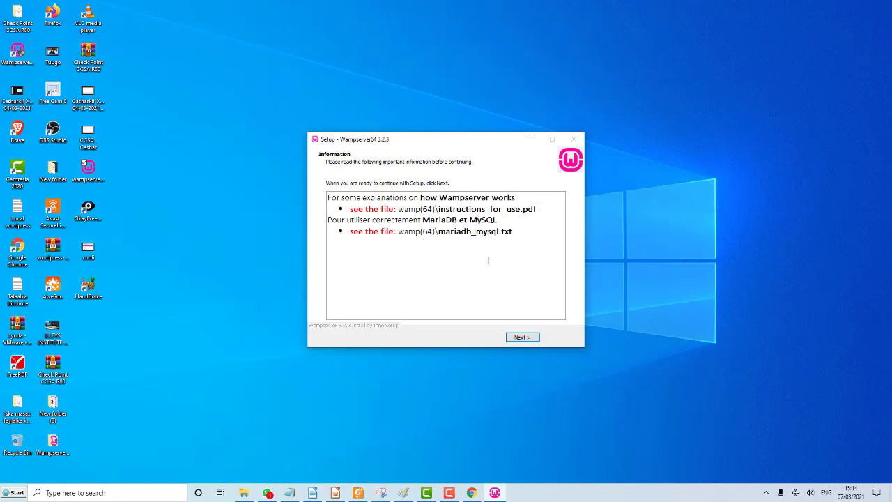
# Pass the Information page and finish WampServer Setup, closing the installer.
pyautogui.click(517, 337)
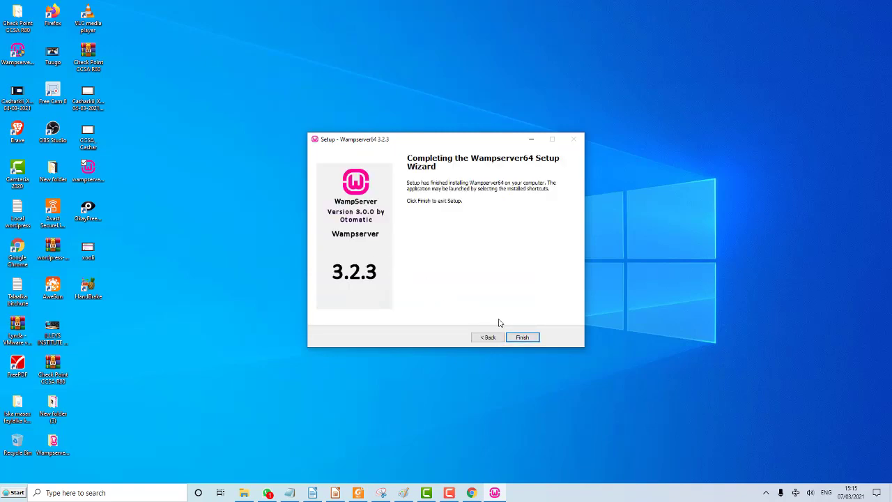
pyautogui.click(522, 338)
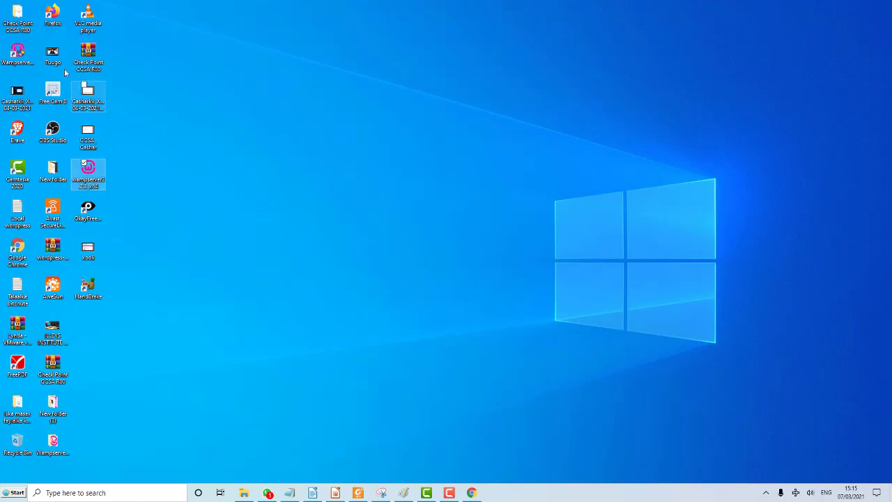
# Start all WampServer services from the tray menu, then reopen the menu to confirm they're running.
pyautogui.click(14, 53)
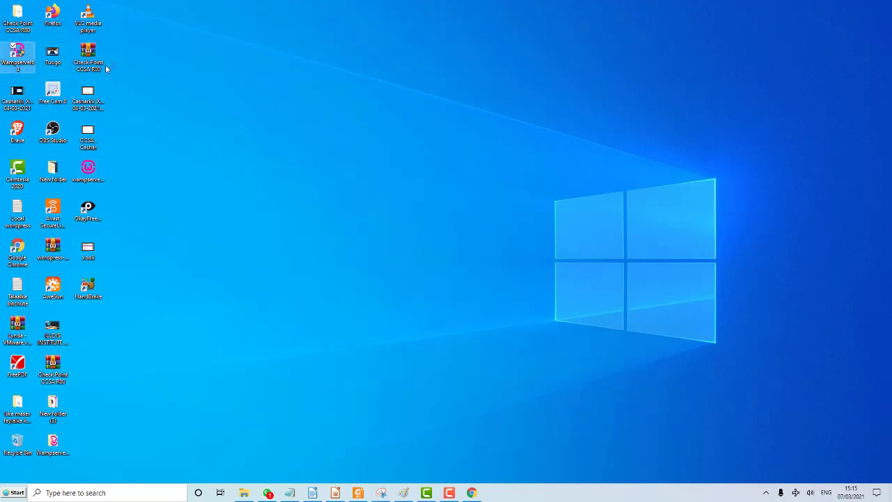
pyautogui.click(204, 86)
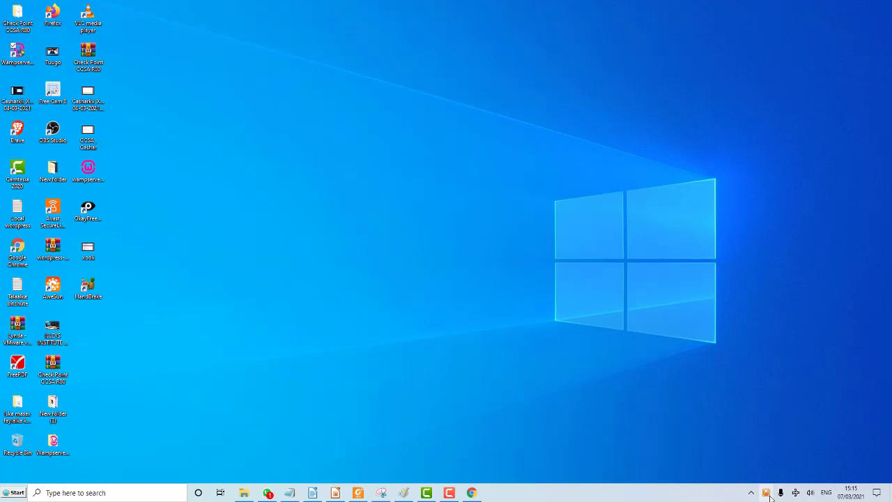
pyautogui.click(768, 494)
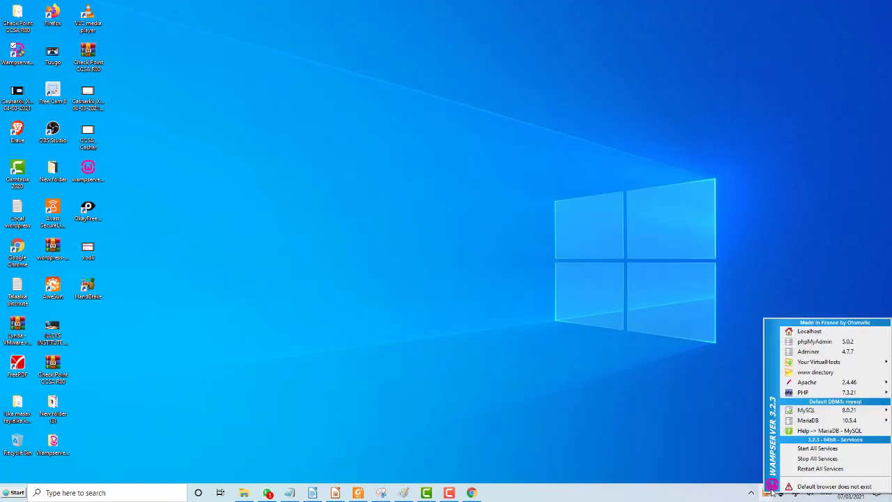
pyautogui.click(816, 450)
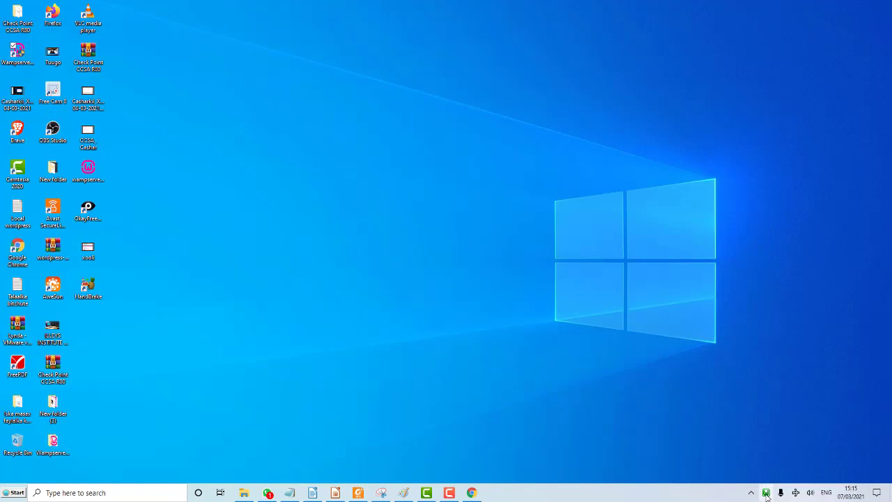
pyautogui.click(767, 494)
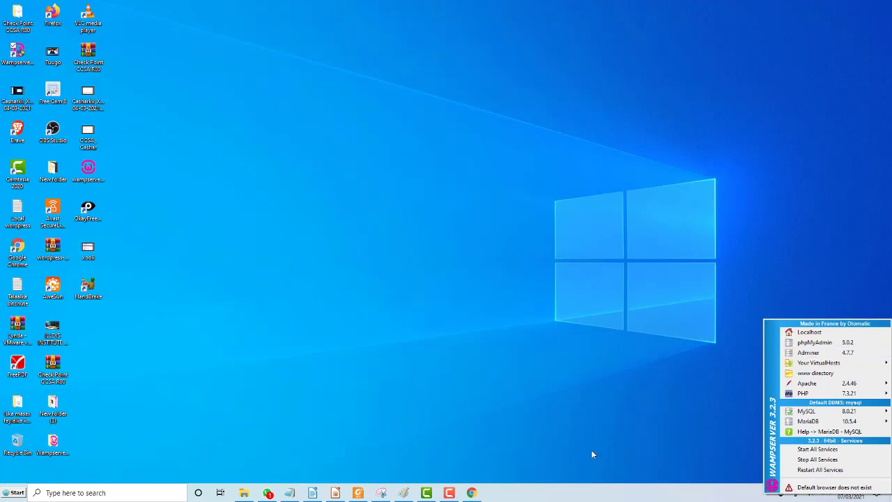
# Load the WampServer homepage at localhost in a new Chrome tab.
pyautogui.click(476, 460)
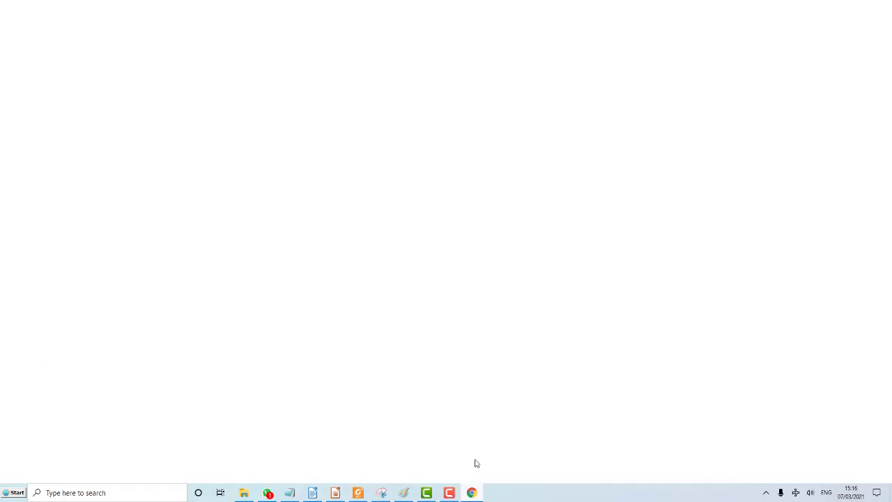
pyautogui.click(237, 8)
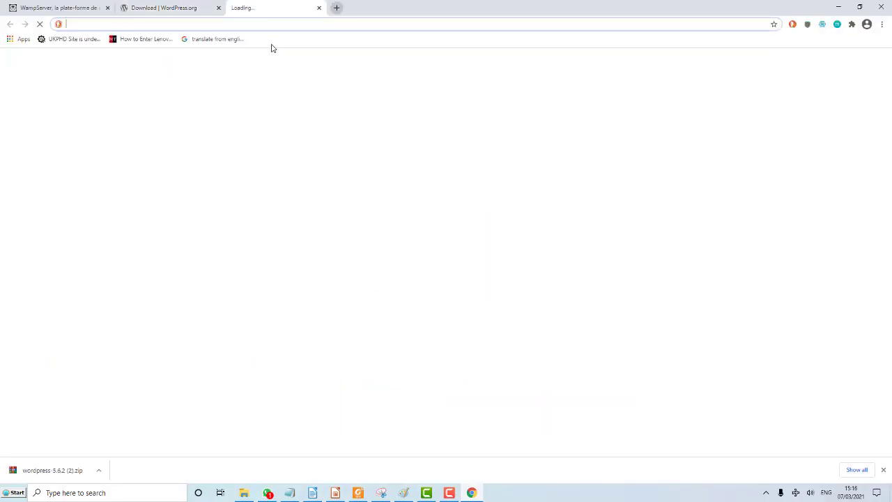
pyautogui.write('localhost')
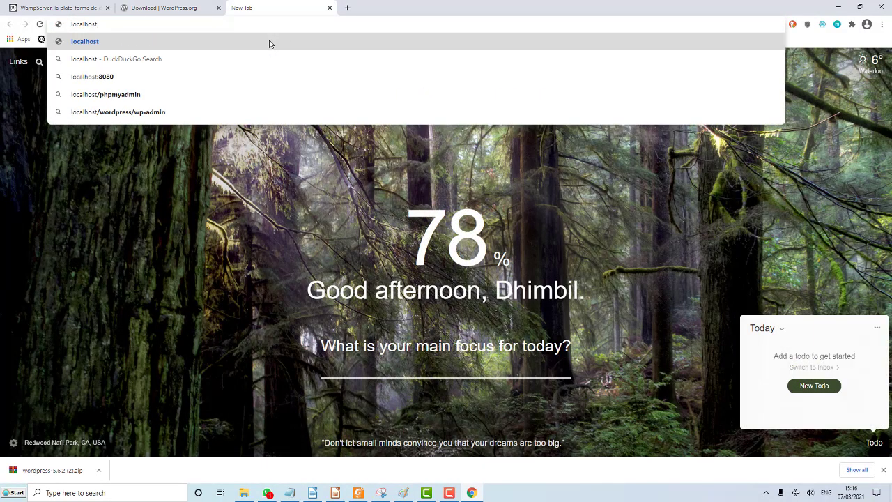
pyautogui.press('Return')
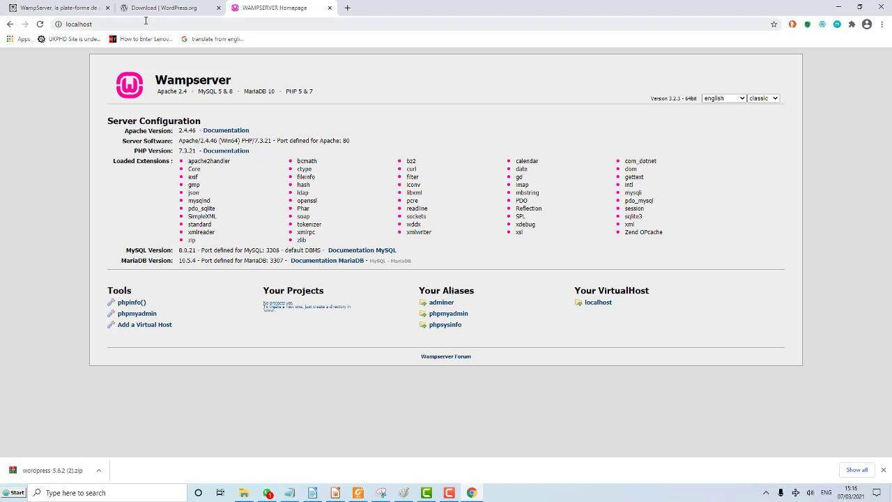
# Change the address to localhost/phpmyadmin and load it, then check the WampServer tray menu.
pyautogui.click(114, 24)
pyautogui.click(114, 24)
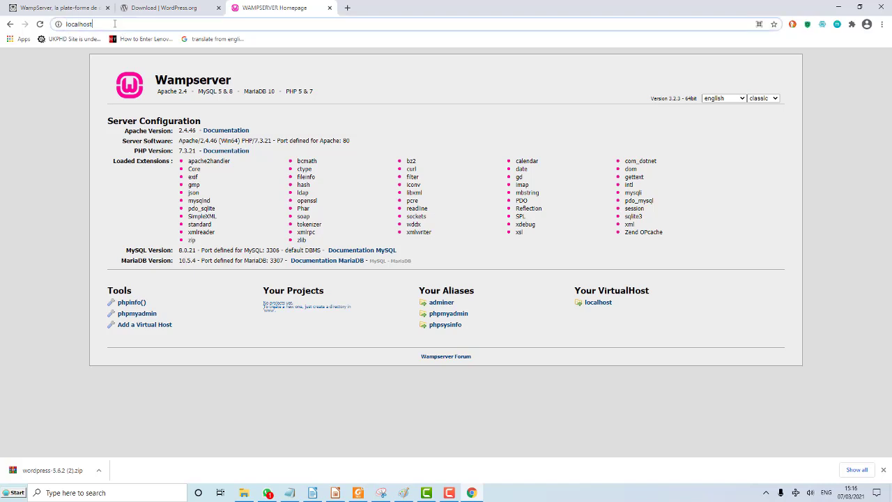
pyautogui.write('/')
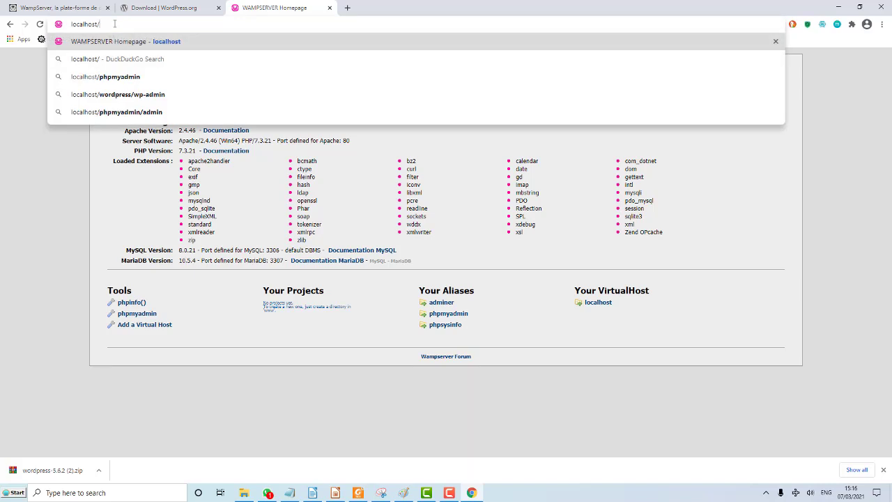
pyautogui.write('php')
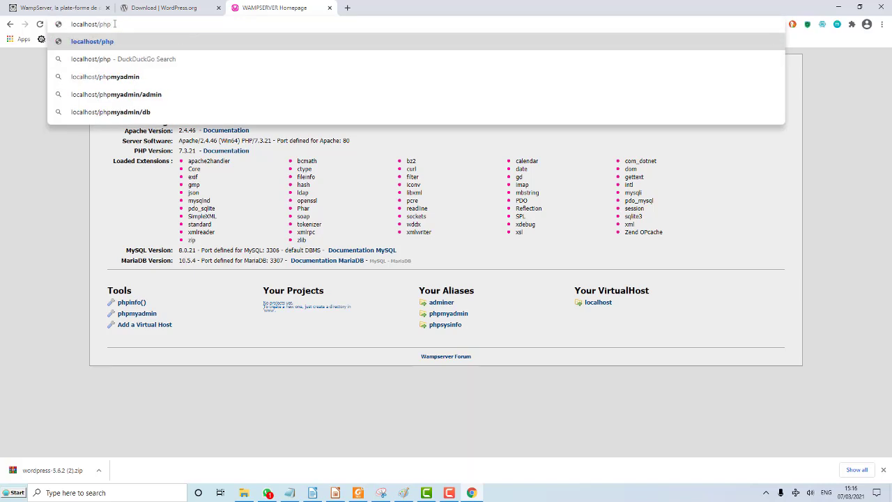
pyautogui.write('myadmin')
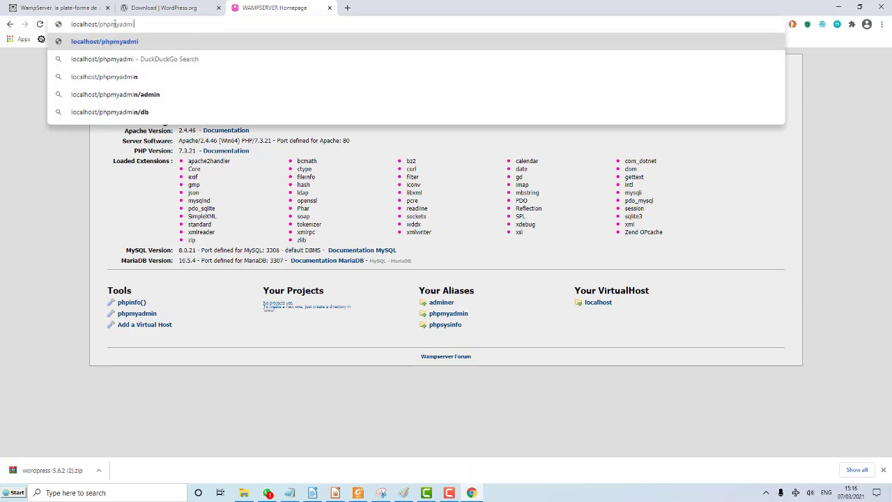
pyautogui.press('Return')
pyautogui.click(766, 493)
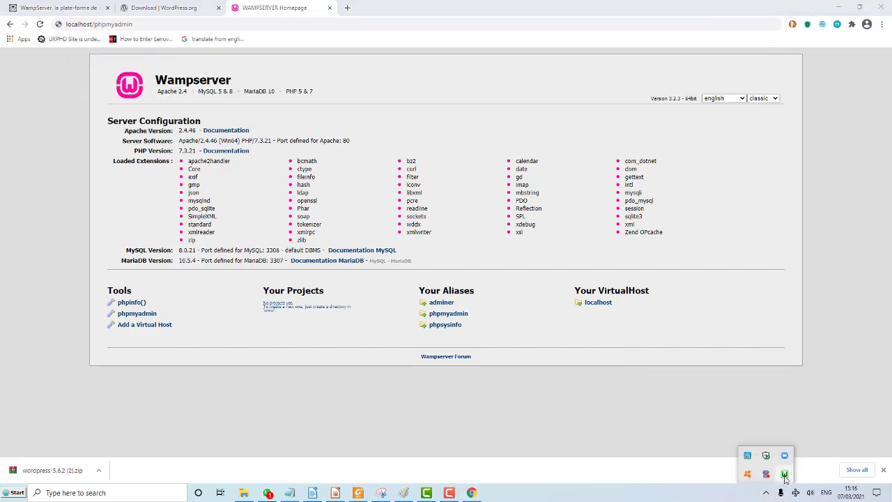
pyautogui.click(785, 476)
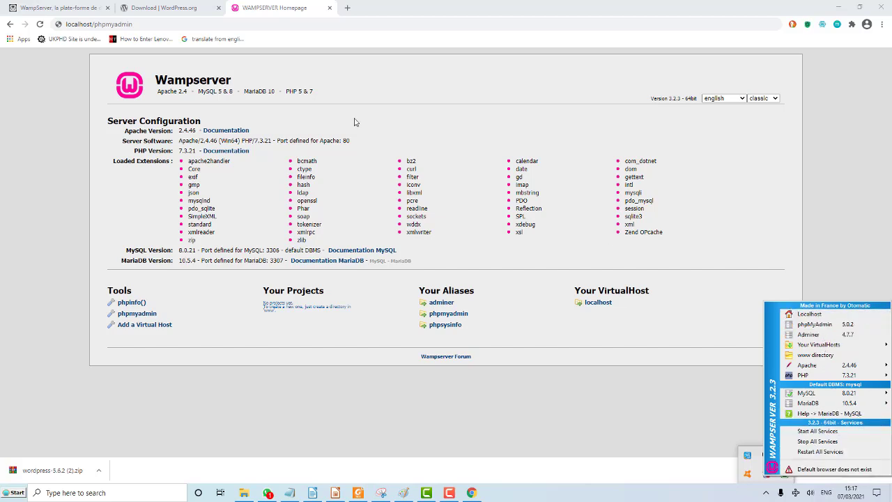
# Log in to phpMyAdmin as root with an empty password.
pyautogui.click(147, 24)
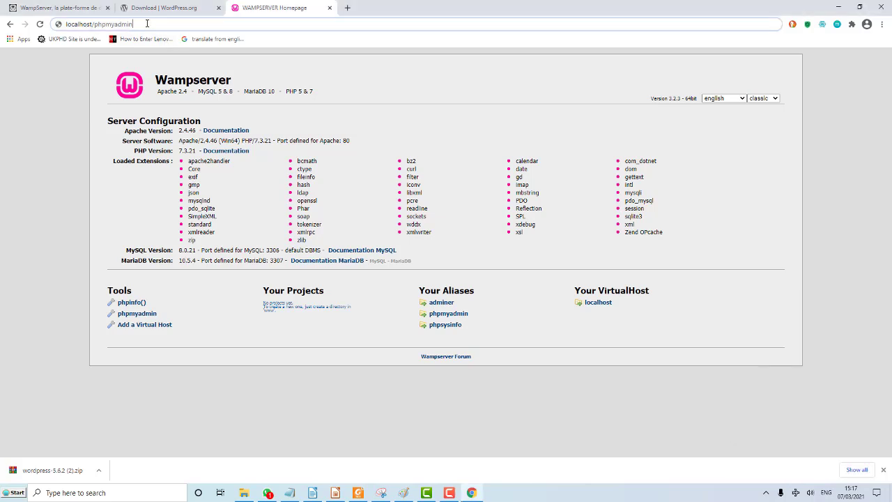
pyautogui.press('Return')
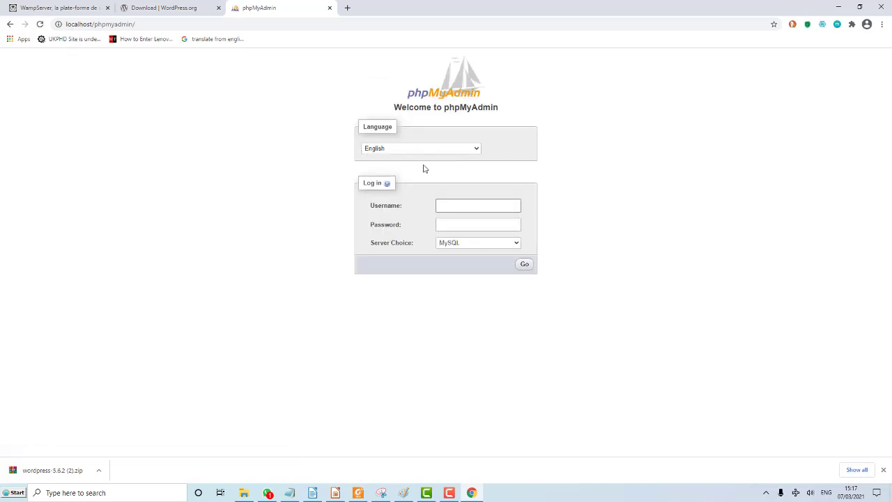
pyautogui.click(454, 209)
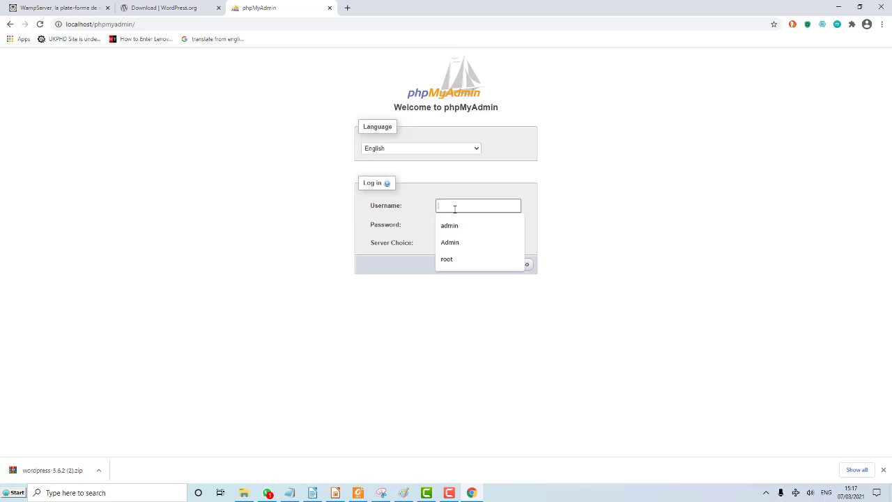
pyautogui.write('root')
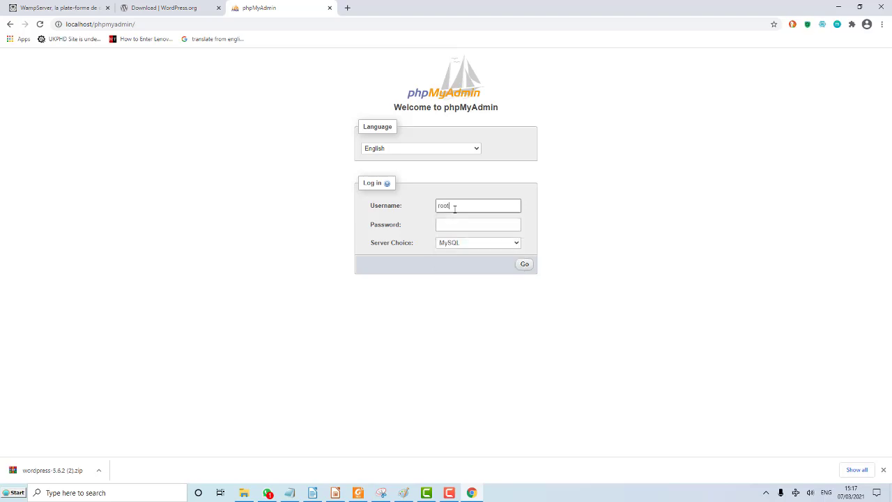
pyautogui.click(525, 265)
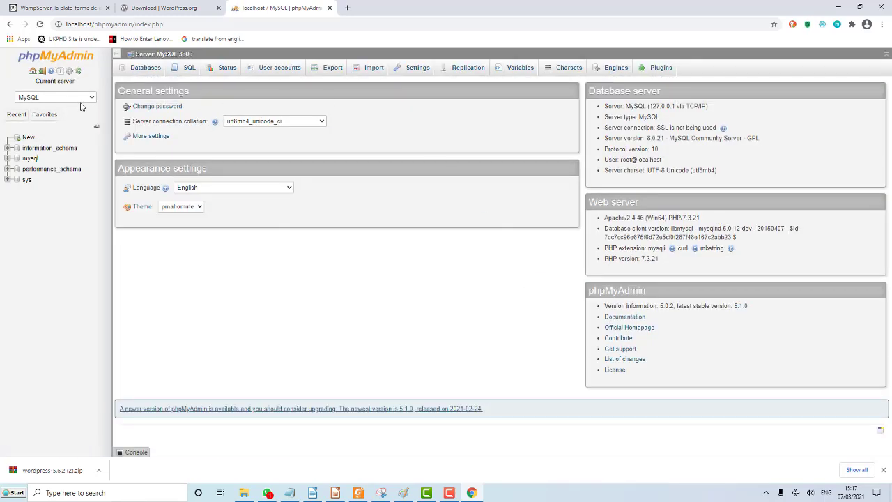
# Create an empty database named tijaabo in phpMyAdmin, then open a blank browser tab.
pyautogui.click(29, 138)
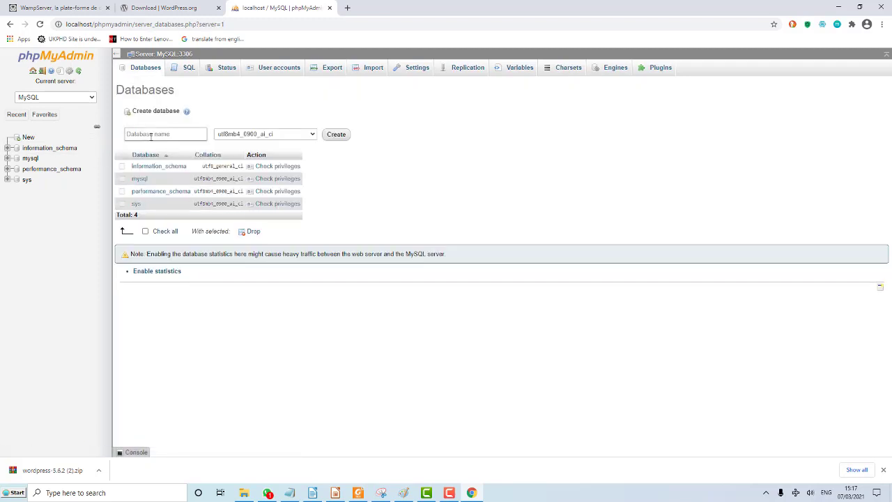
pyautogui.click(150, 136)
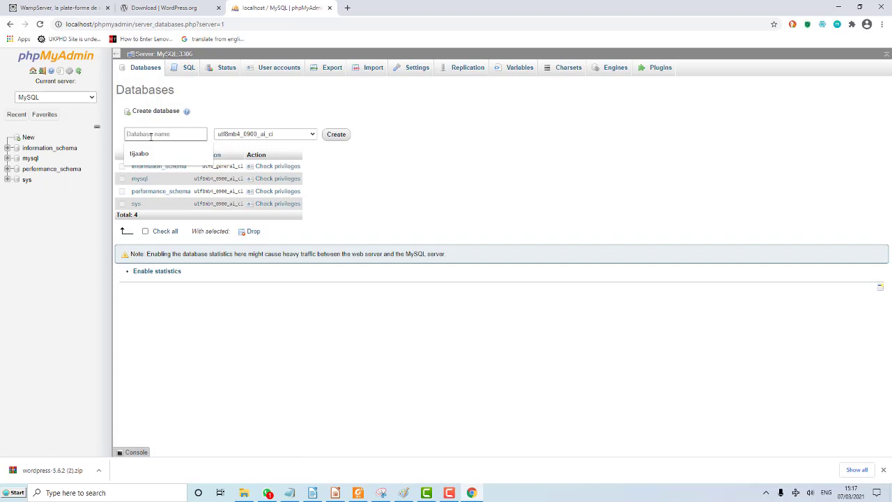
pyautogui.click(158, 154)
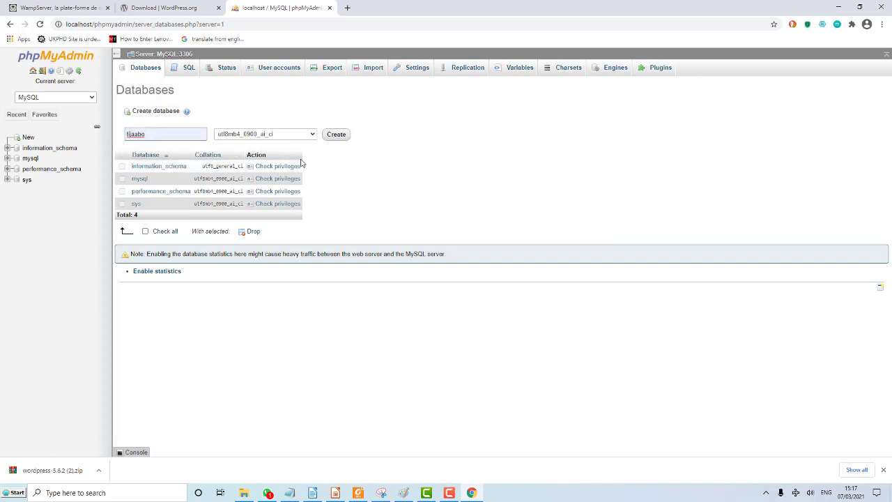
pyautogui.click(337, 135)
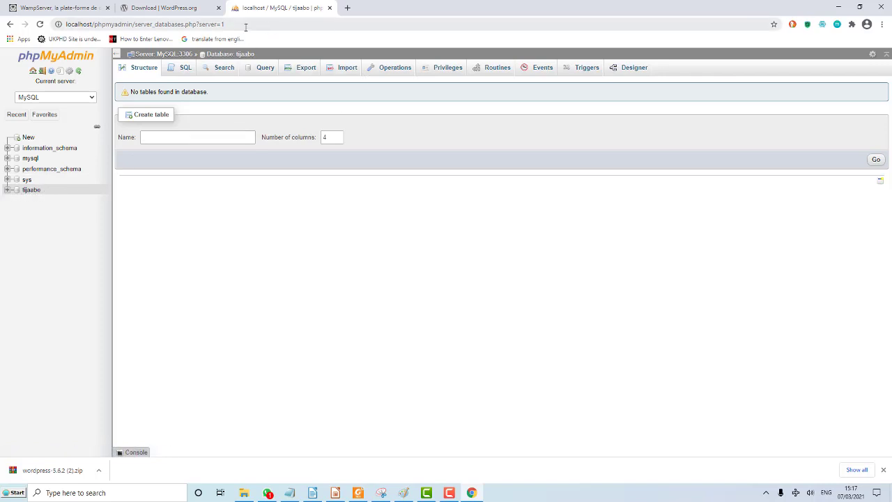
pyautogui.click(347, 8)
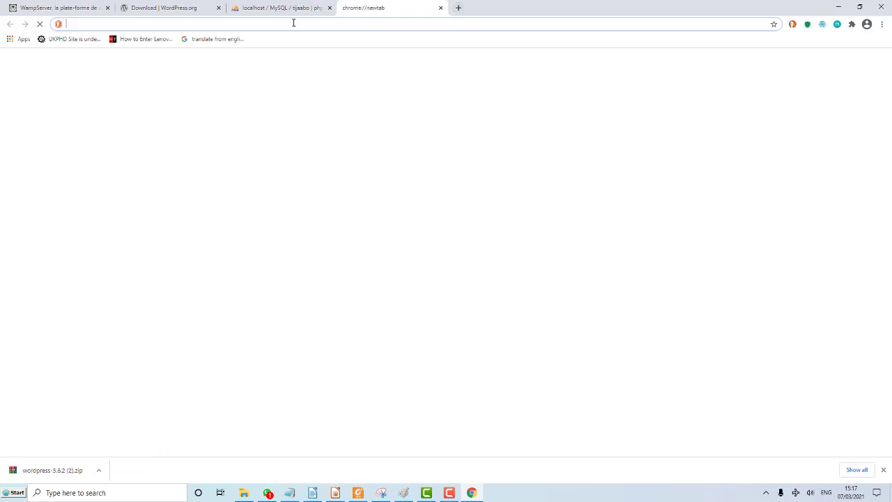
# Load localhost in the new tab, then minimize Chrome to the desktop.
pyautogui.write('local')
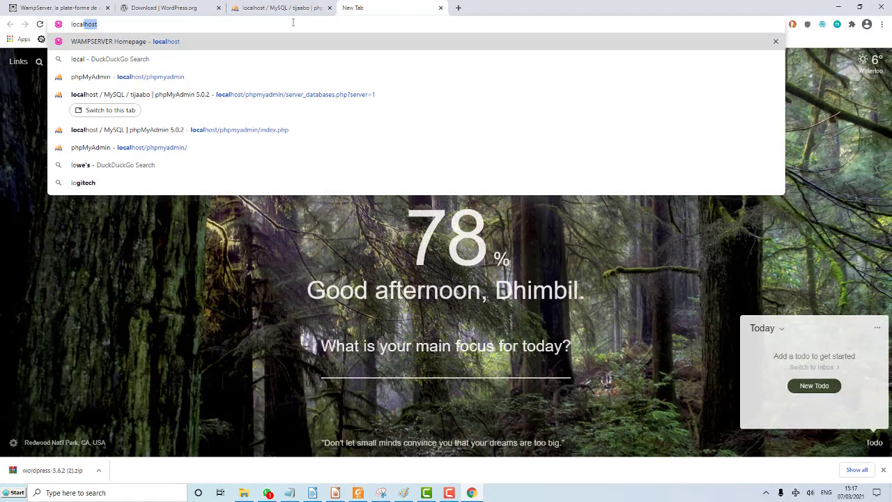
pyautogui.press('Return')
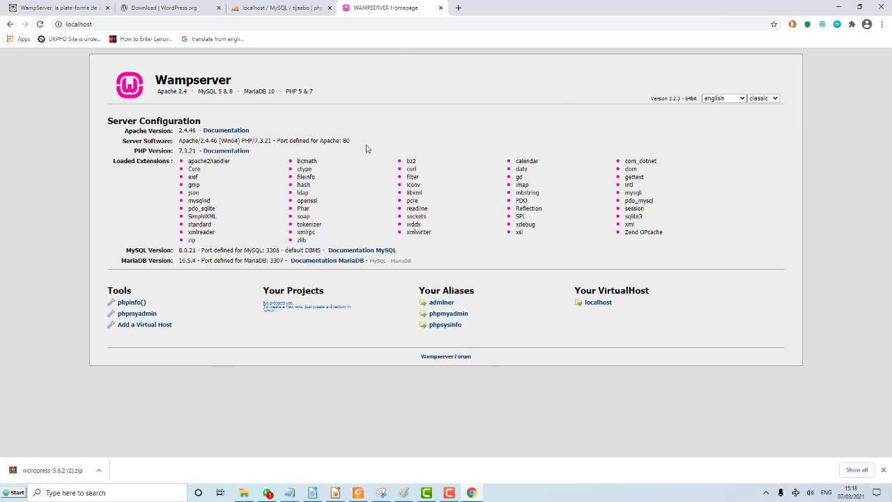
pyautogui.click(840, 7)
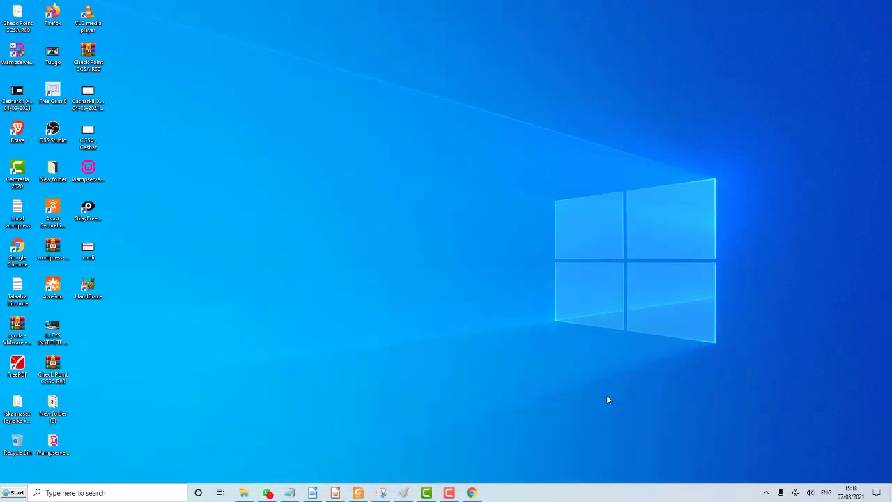
# Select and copy all 19 items in Downloads\wordpress, then minimize File Explorer.
pyautogui.click(453, 491)
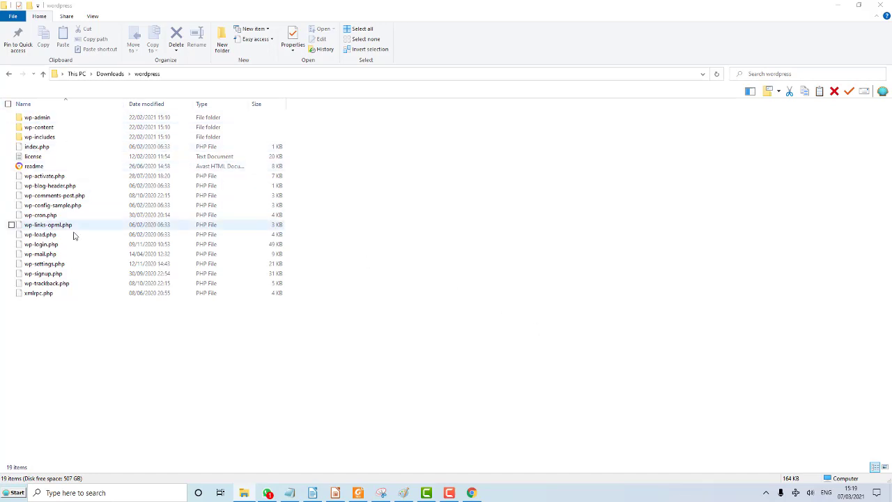
pyautogui.click(9, 104)
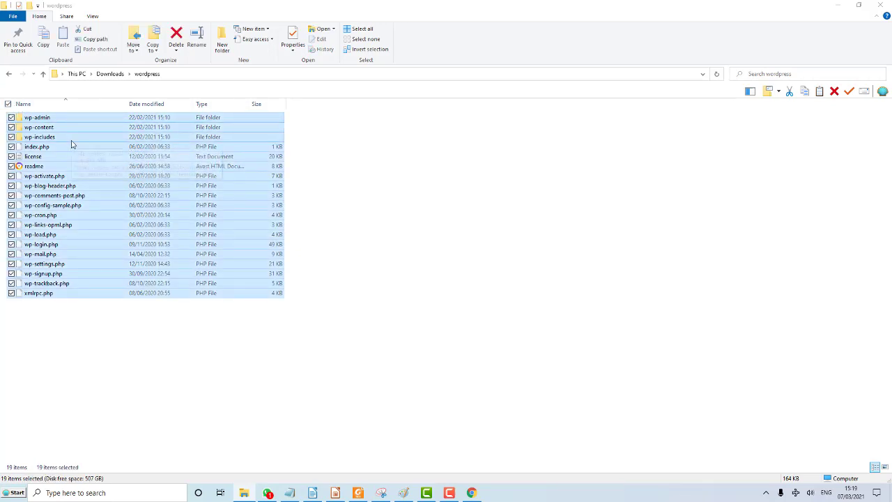
pyautogui.click(838, 5)
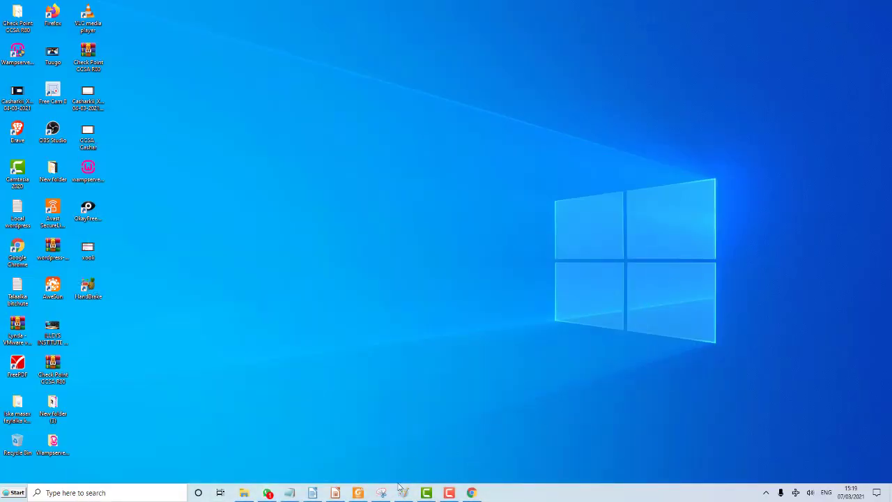
# Delete the seven items in the WampServer www folder and paste the WordPress files there.
pyautogui.click(766, 493)
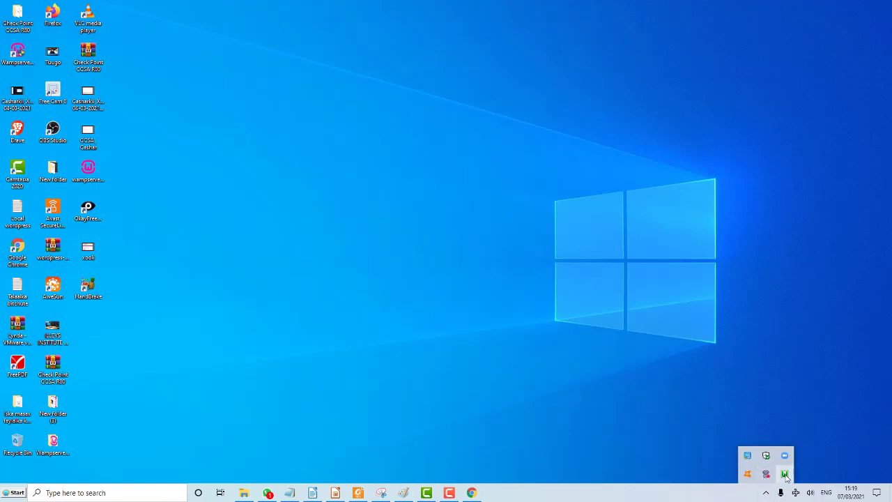
pyautogui.click(786, 475)
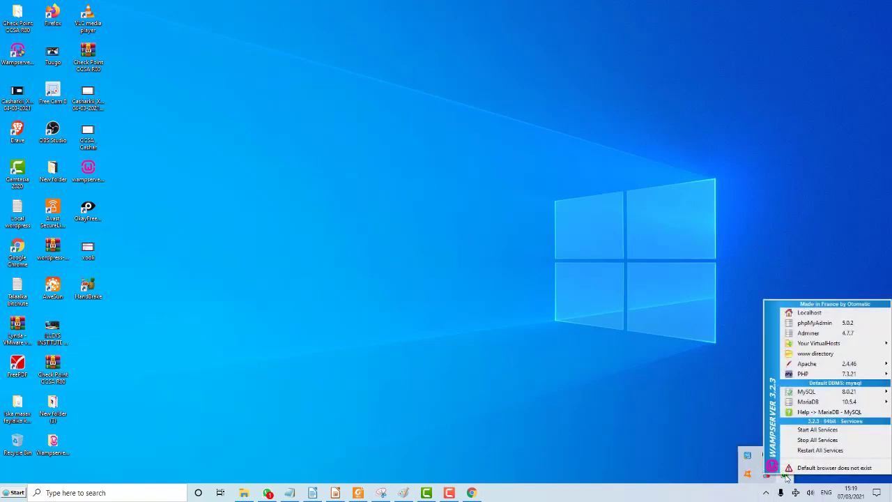
pyautogui.click(818, 354)
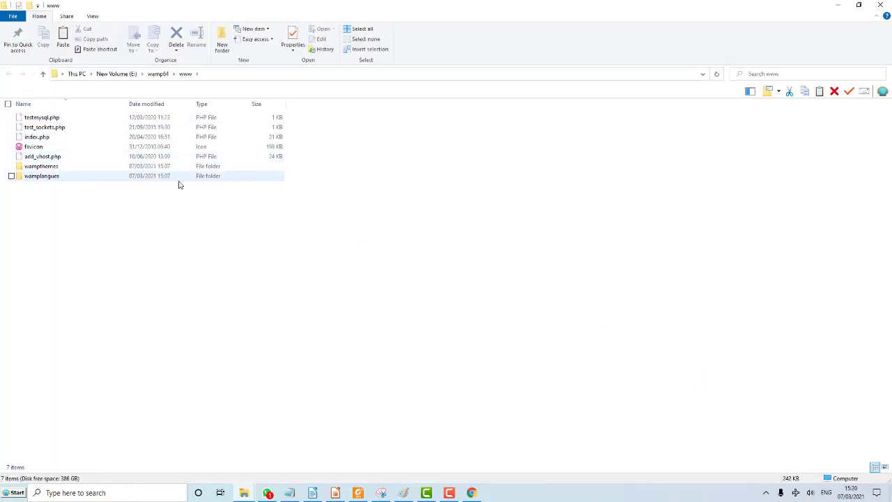
pyautogui.click(7, 104)
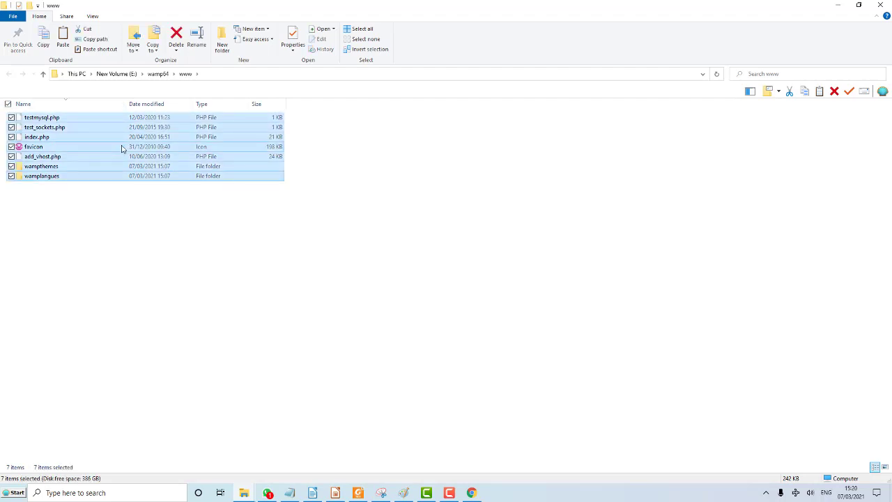
pyautogui.press('Delete')
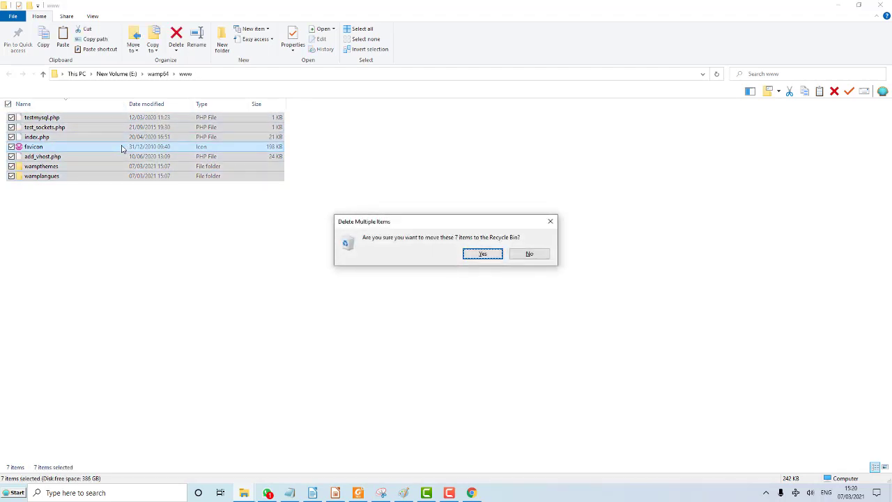
pyautogui.click(481, 254)
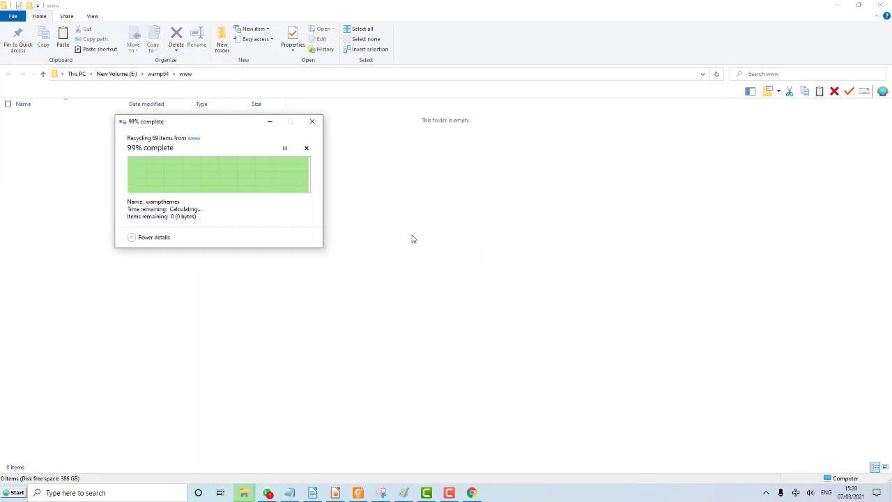
pyautogui.rightClick(53, 139)
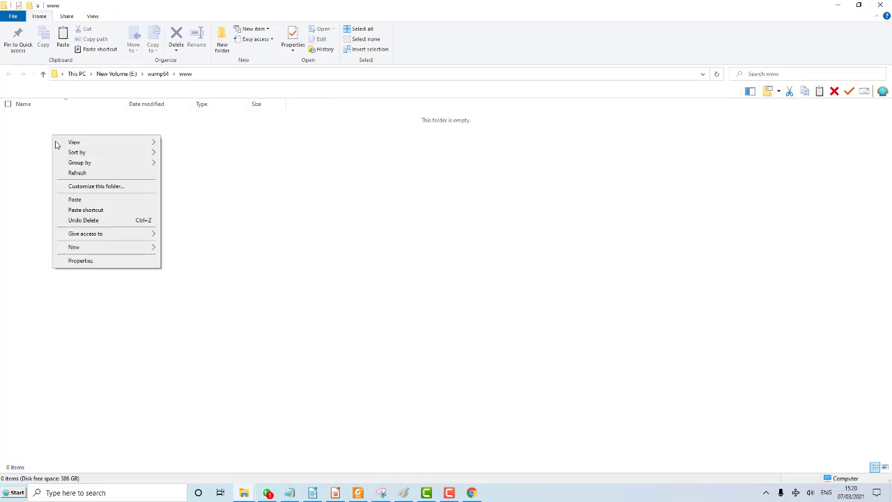
pyautogui.click(75, 200)
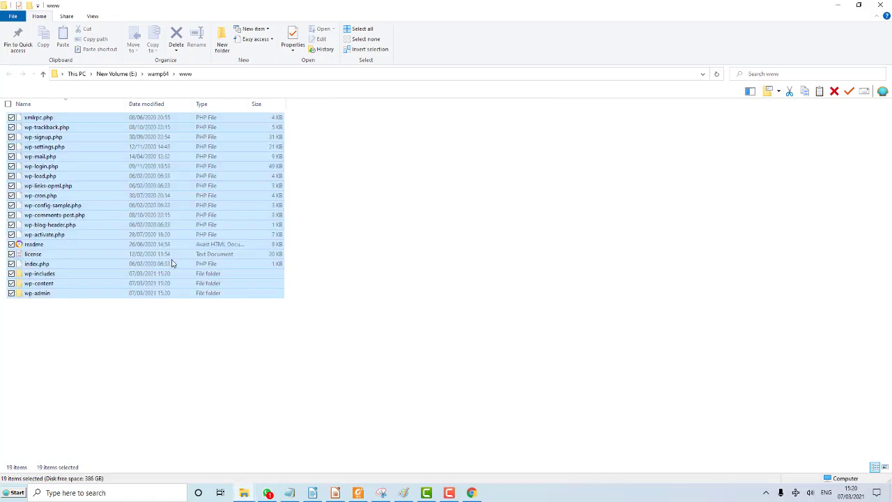
# Reload localhost in Chrome and continue WordPress setup in English (United States).
pyautogui.click(472, 493)
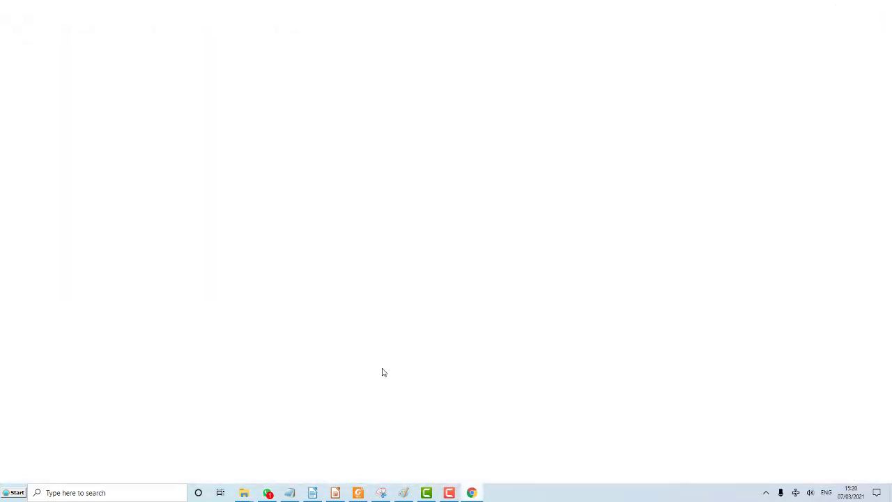
pyautogui.click(109, 24)
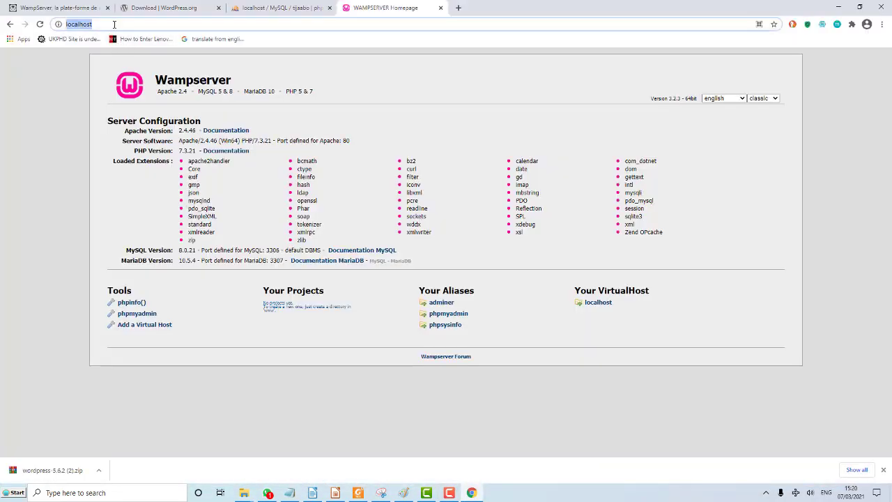
pyautogui.press('Return')
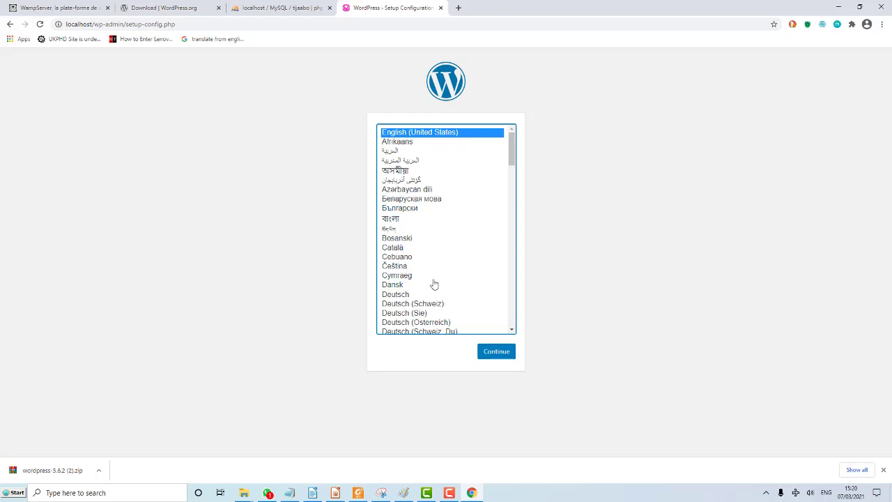
pyautogui.click(496, 352)
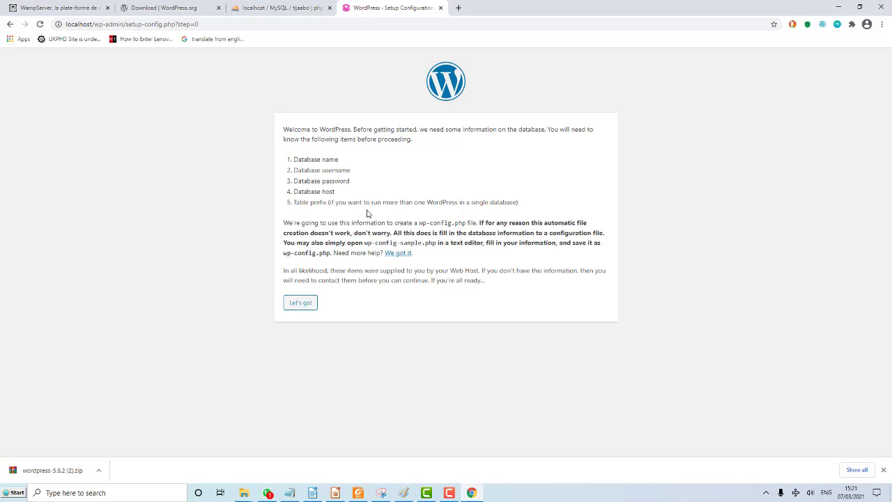
# Submit database name tijaabo, username root and an empty password to WordPress setup.
pyautogui.click(302, 304)
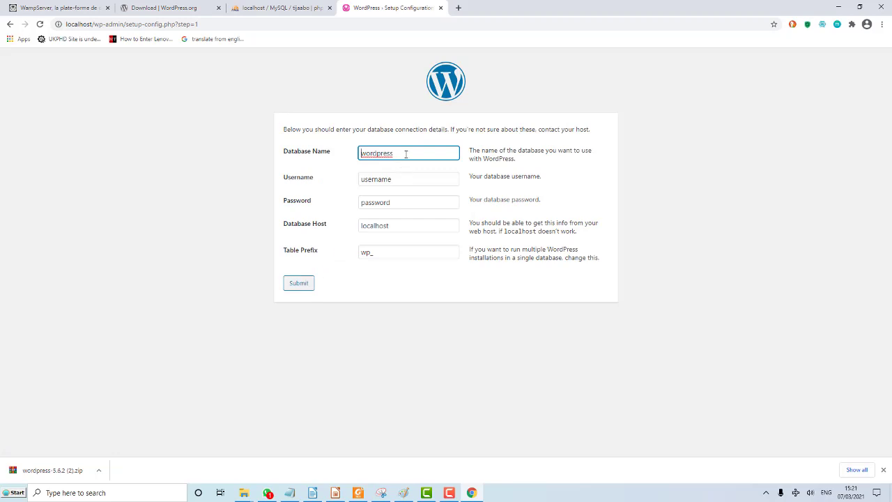
pyautogui.click(308, 157)
pyautogui.write('tijaabo')
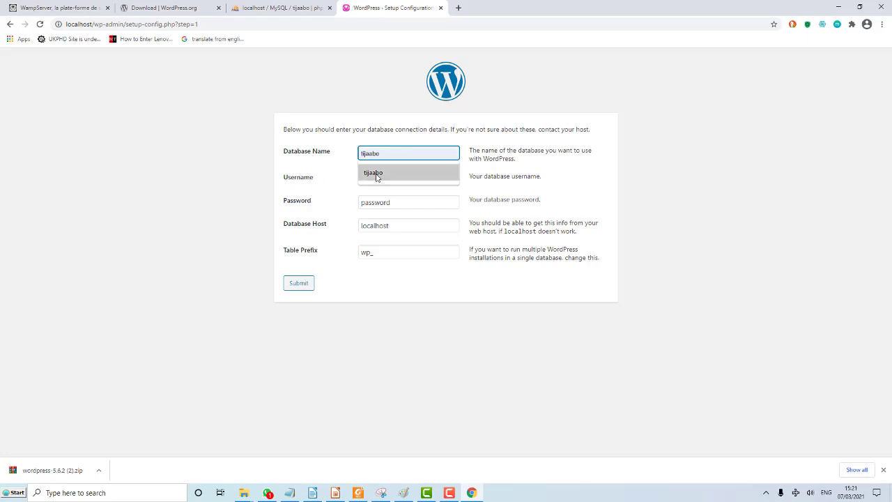
pyautogui.click(377, 173)
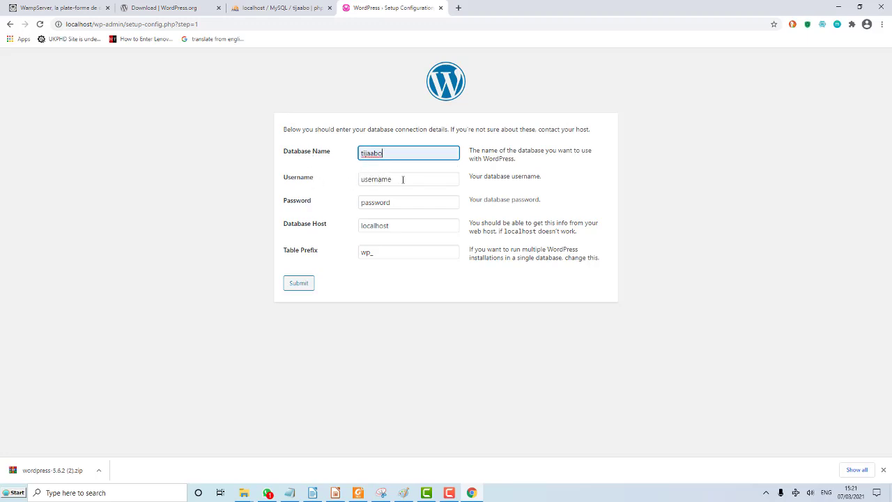
pyautogui.press('Tab')
pyautogui.press('BackSpace')
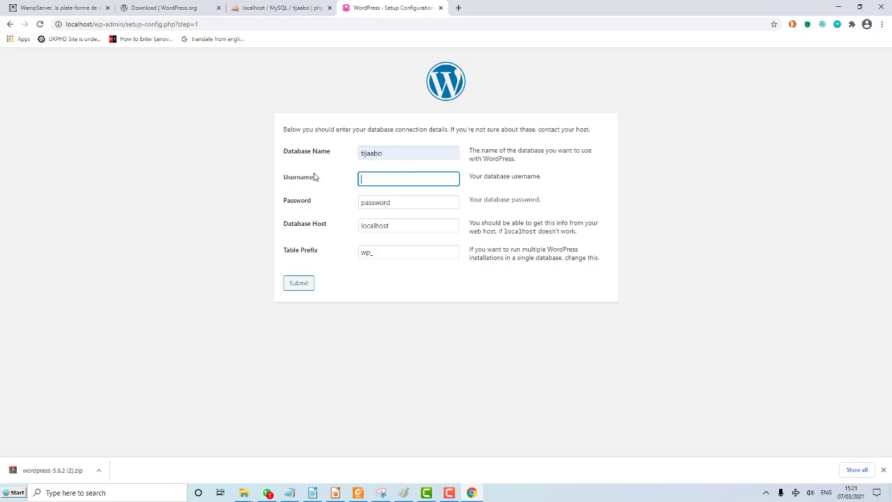
pyautogui.write('root')
pyautogui.press('Tab')
pyautogui.press('BackSpace')
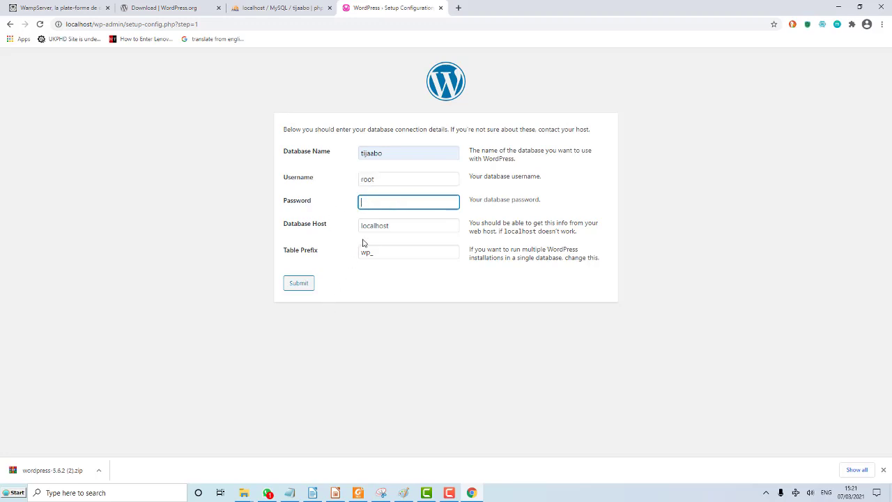
pyautogui.click(305, 287)
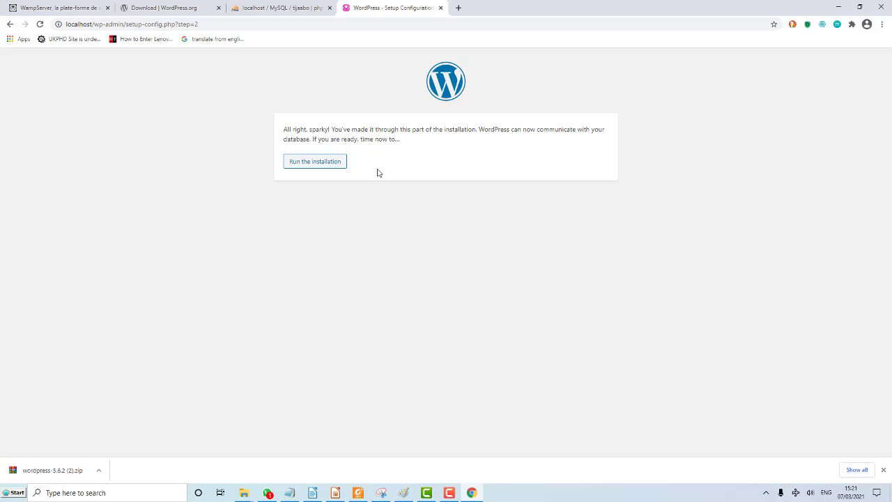
# Start the installation and enter site title 'Tusaale' and administrator username 'admin'.
pyautogui.click(321, 165)
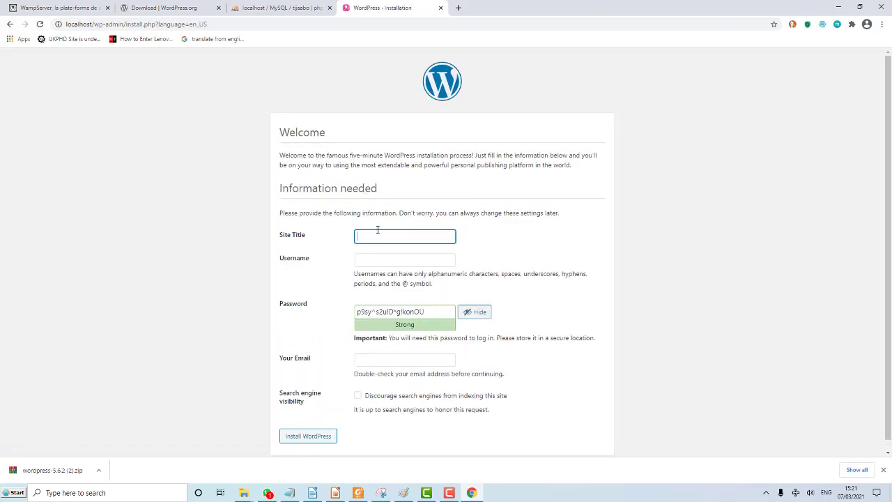
pyautogui.click(377, 230)
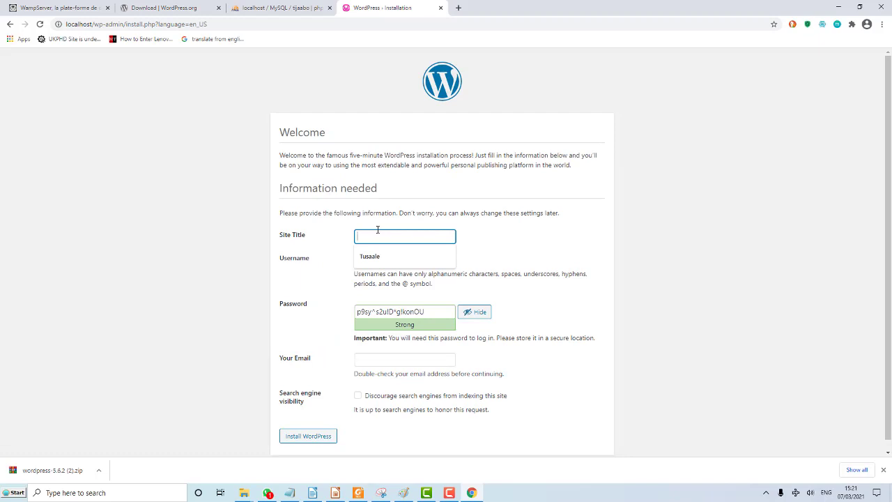
pyautogui.write('Tusaale')
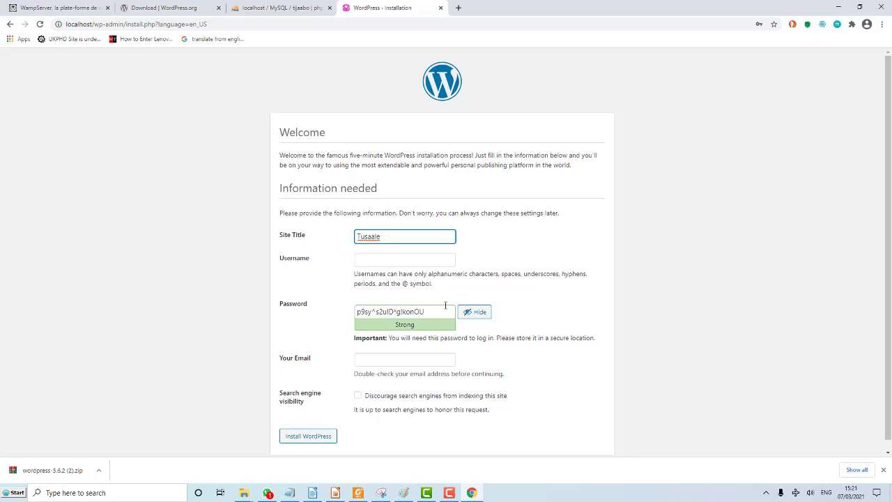
pyautogui.click(389, 262)
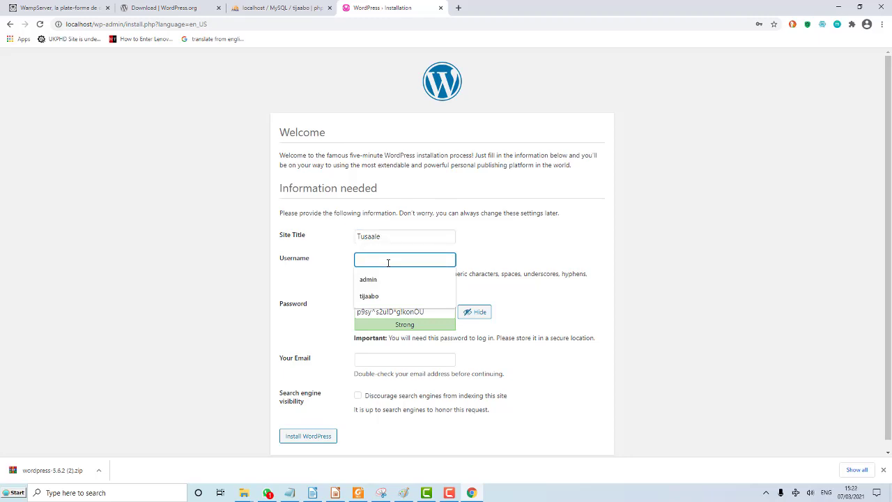
pyautogui.click(380, 281)
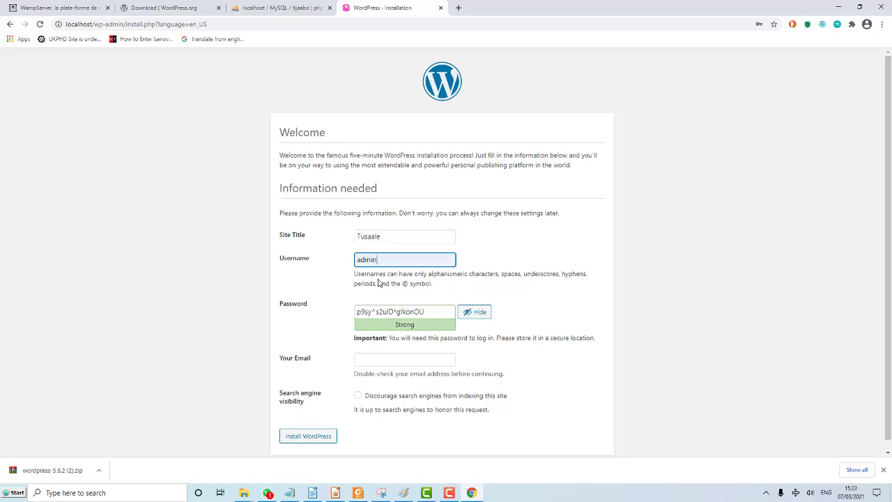
# Replace the generated password with a weak one, add the admin e-mail, confirm, and install WordPress.
pyautogui.click(409, 312)
pyautogui.hotkey('ctrl', 'a')
pyautogui.press('BackSpace')
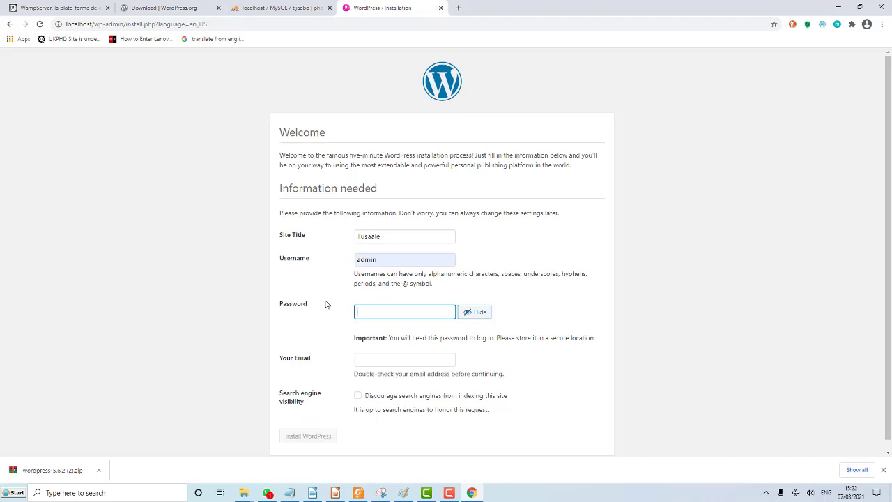
pyautogui.write('ad')
pyautogui.press('BackSpace')
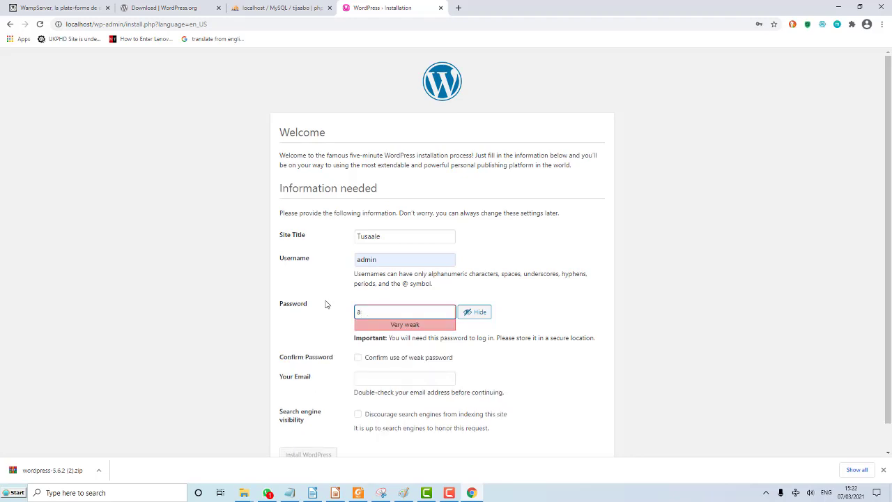
pyautogui.write('dmin')
pyautogui.click(396, 380)
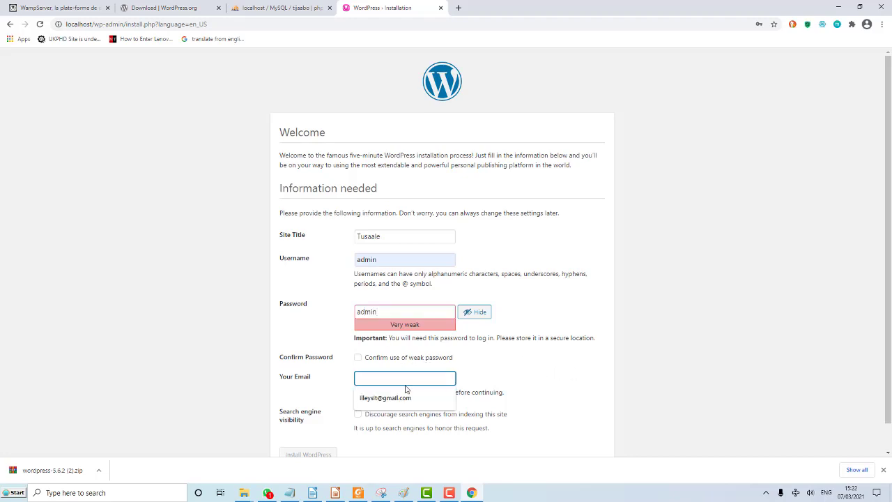
pyautogui.click(407, 397)
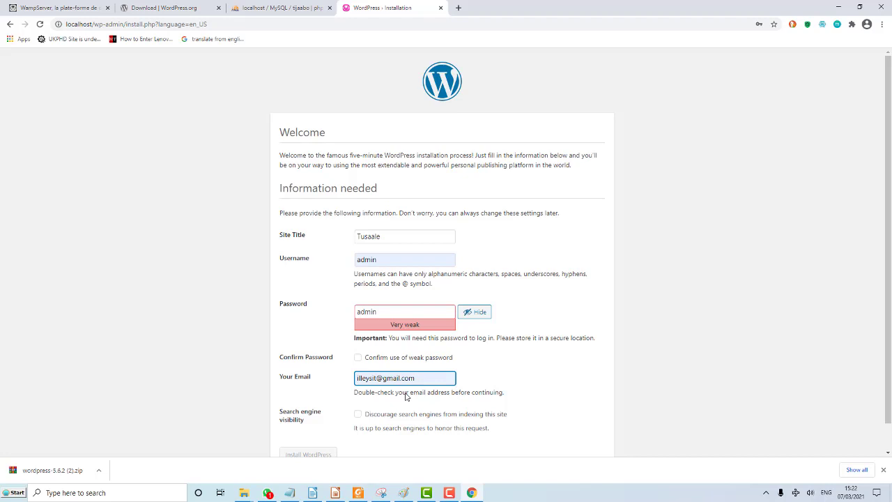
pyautogui.click(357, 357)
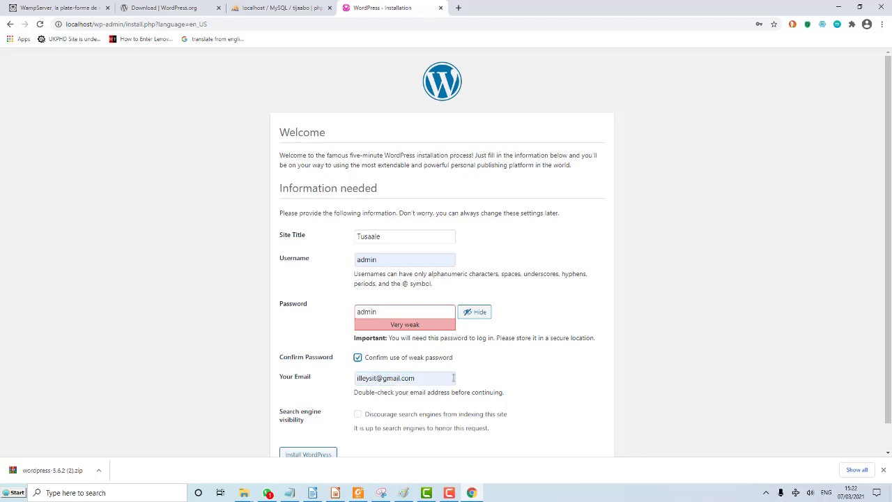
pyautogui.scroll(-1, 499, 383)
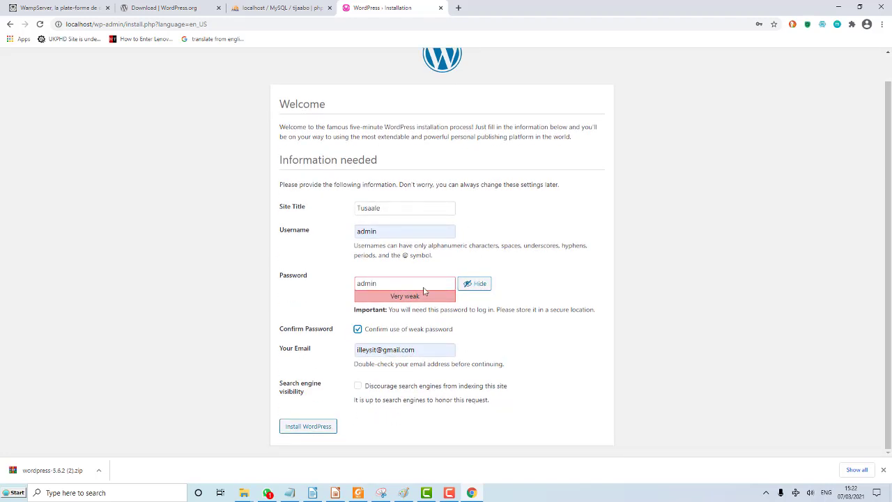
pyautogui.click(322, 428)
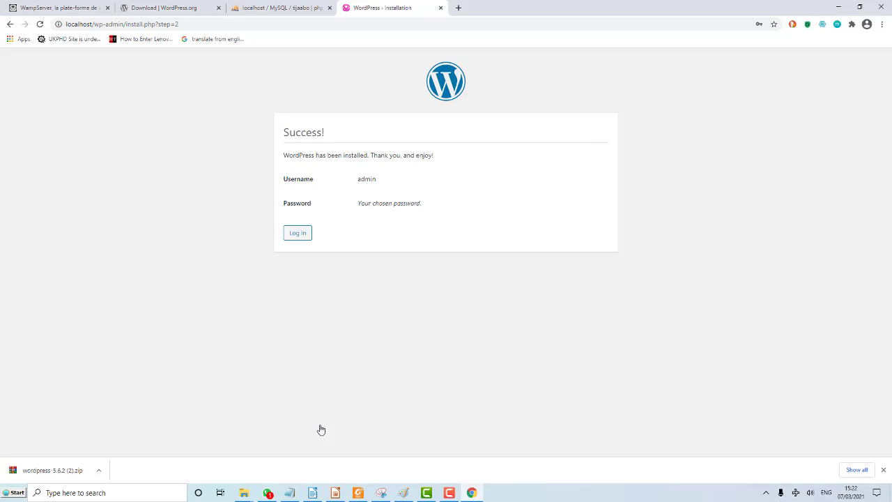
# Log in with username 'admin' and the account password to reach the Tusaale dashboard.
pyautogui.click(298, 235)
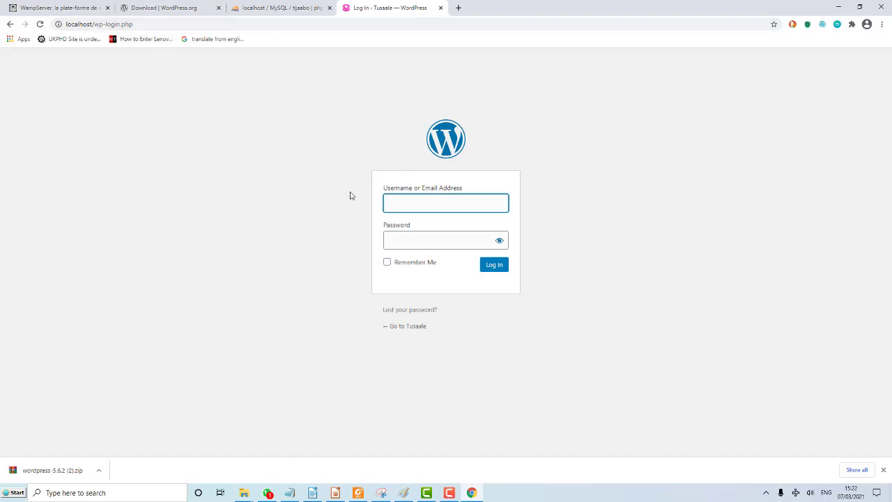
pyautogui.click(411, 204)
pyautogui.write('admin')
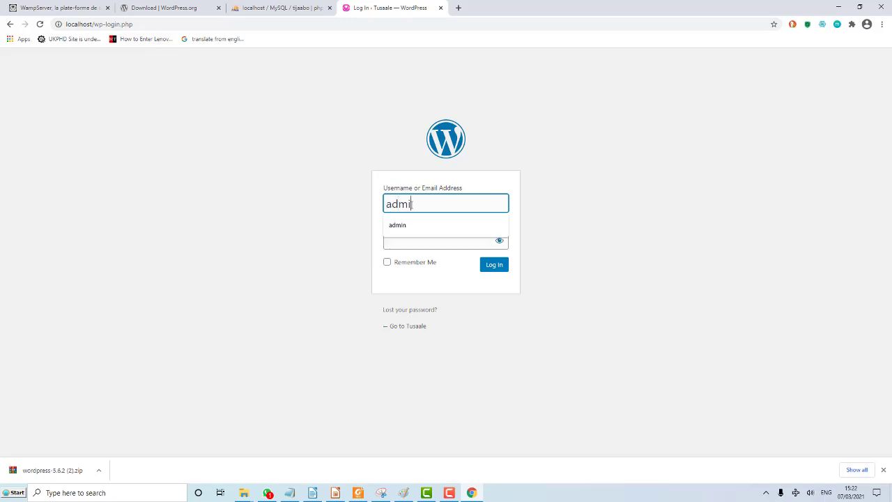
pyautogui.click(413, 239)
pyautogui.write('admin')
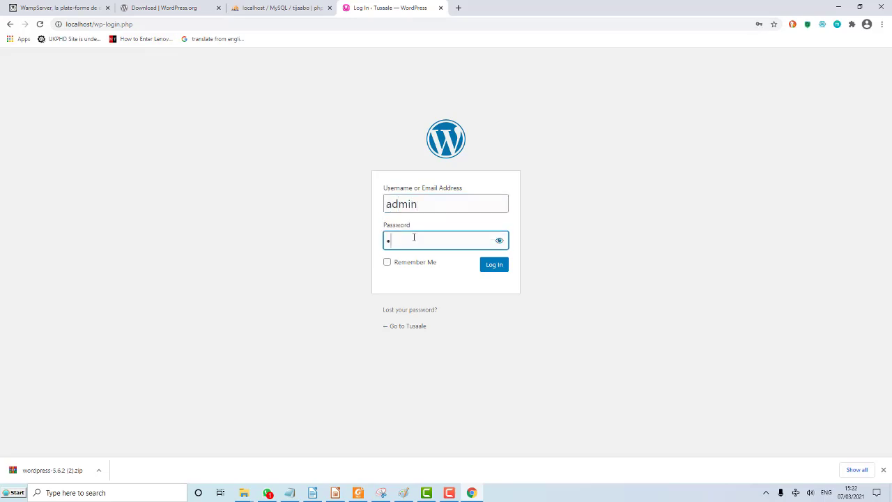
pyautogui.click(496, 266)
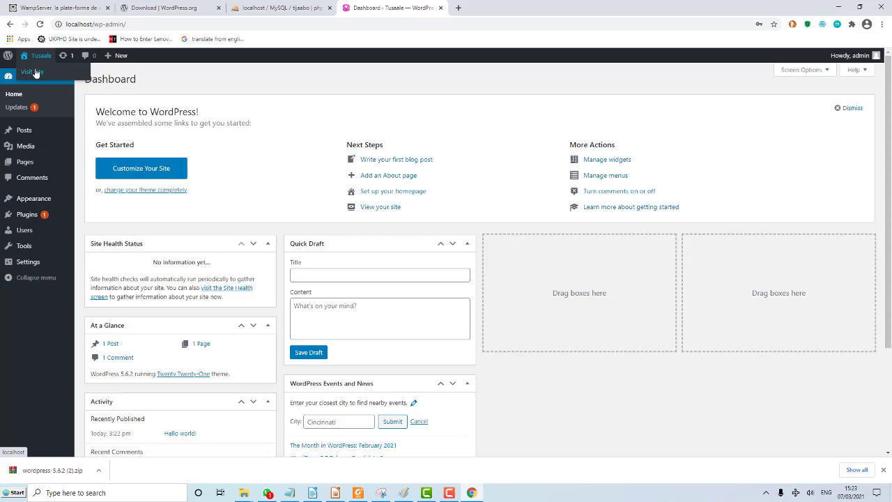
# View the live Tusaale front page with its title and tagline, then return to the dashboard and switch to Impress.
pyautogui.click(34, 72)
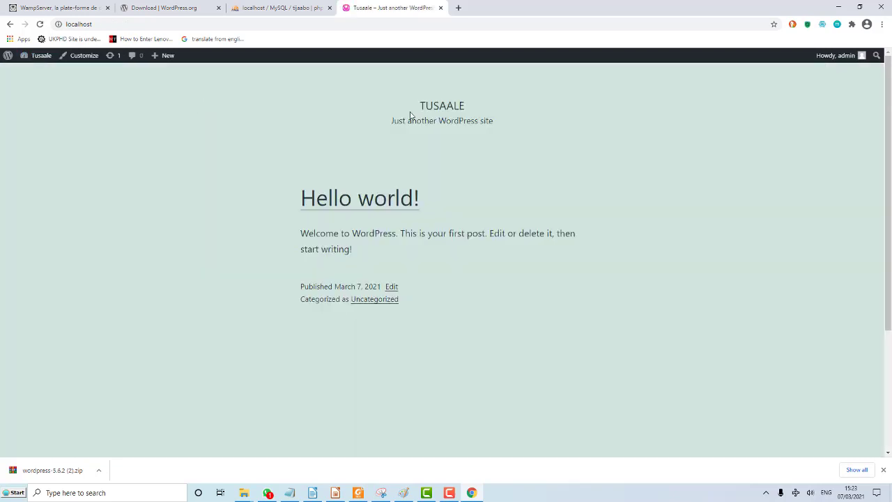
pyautogui.moveTo(417, 105); pyautogui.dragTo(513, 132)
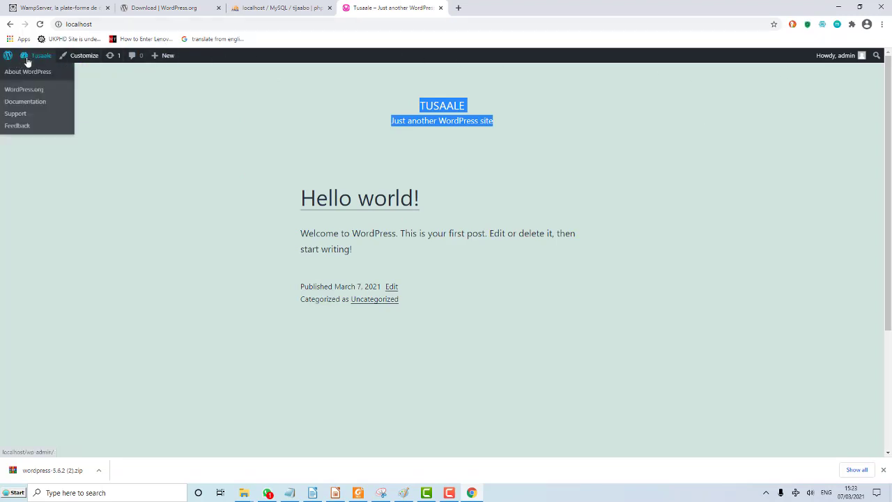
pyautogui.click(33, 72)
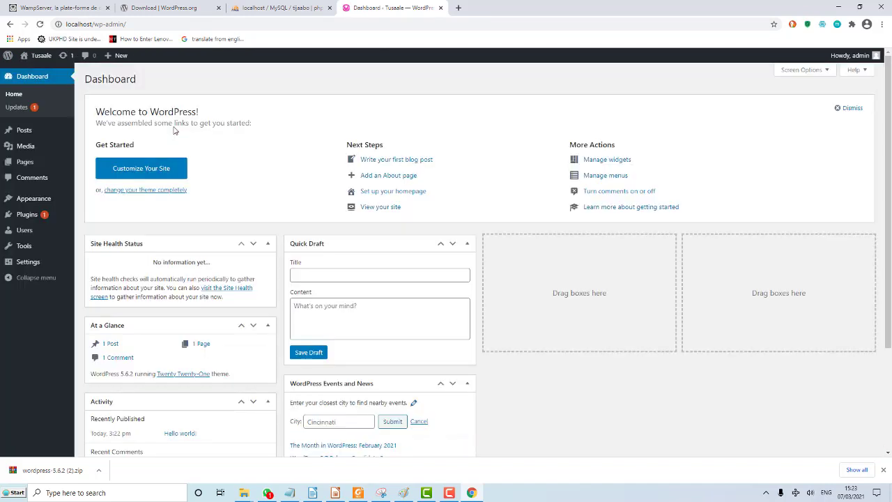
pyautogui.click(449, 493)
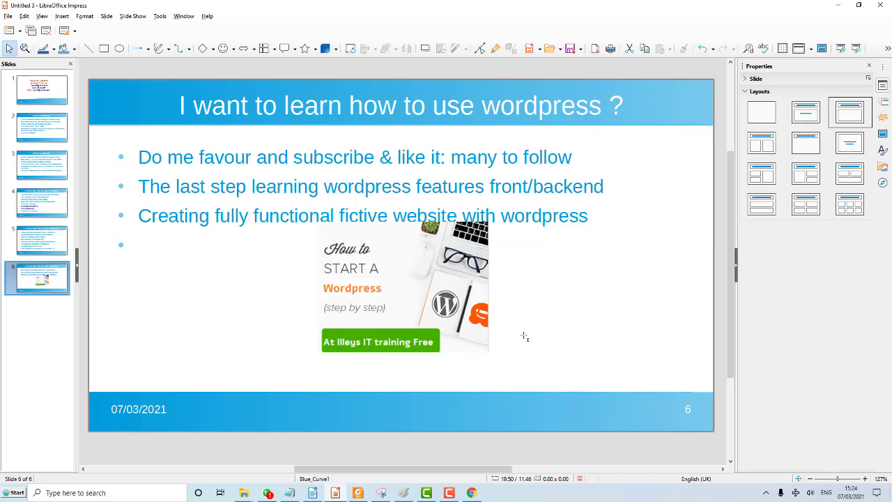
# Jump from slide 6 back to the first slide of the presentation.
pyautogui.press('Home')
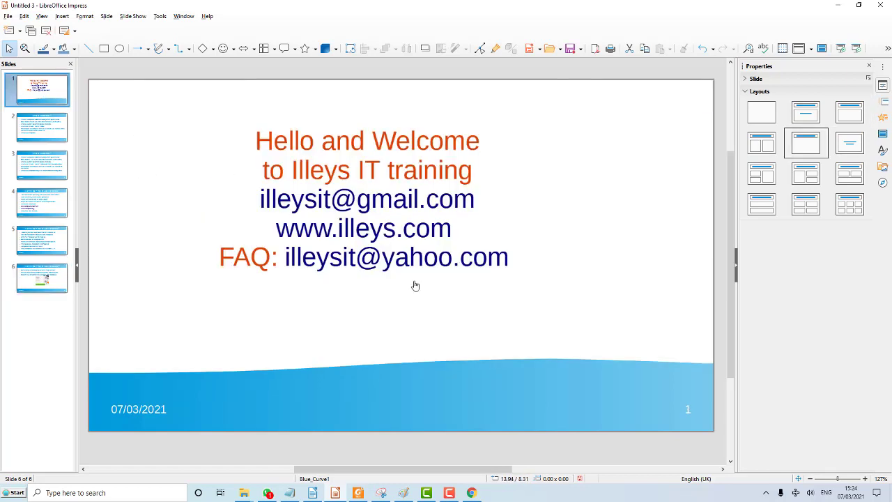